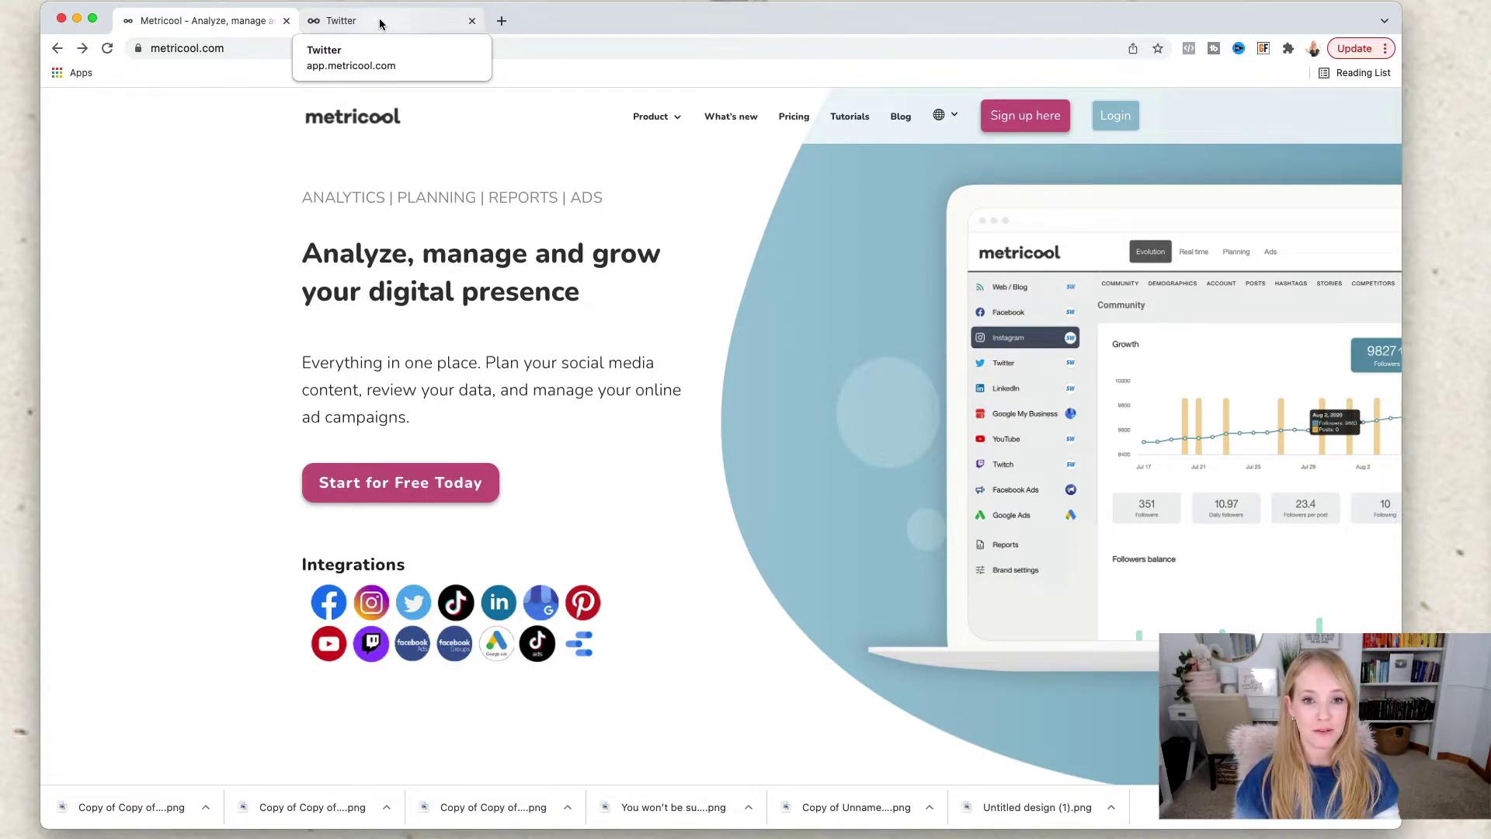
Switch to the Metricool Twitter analytics tab and open the Planning calendar for Mar 20–26, 2022
{"action": "left_click", "coordinate": [380, 24]}
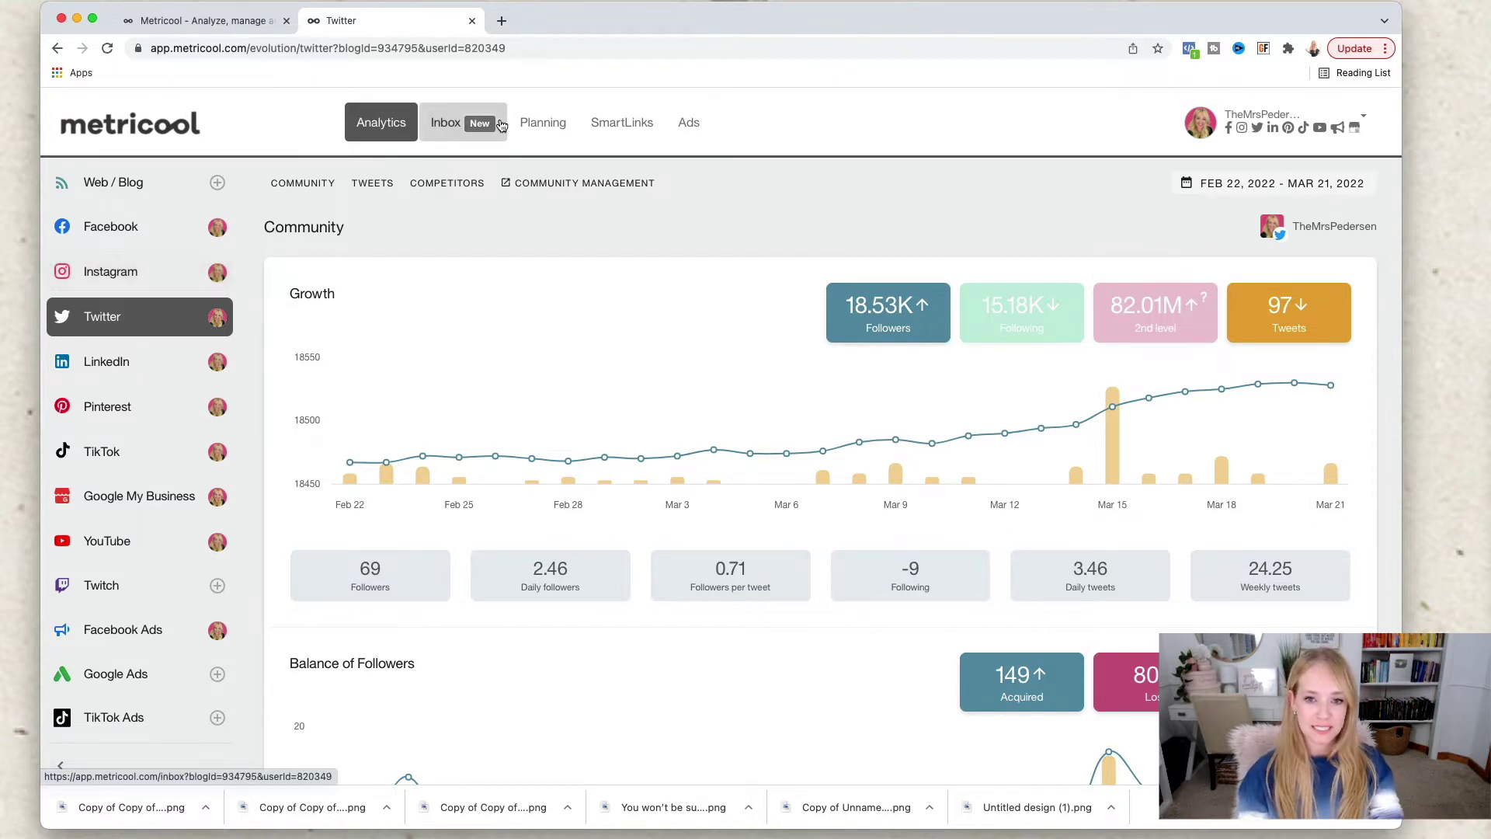
{"action": "left_click", "coordinate": [534, 124]}
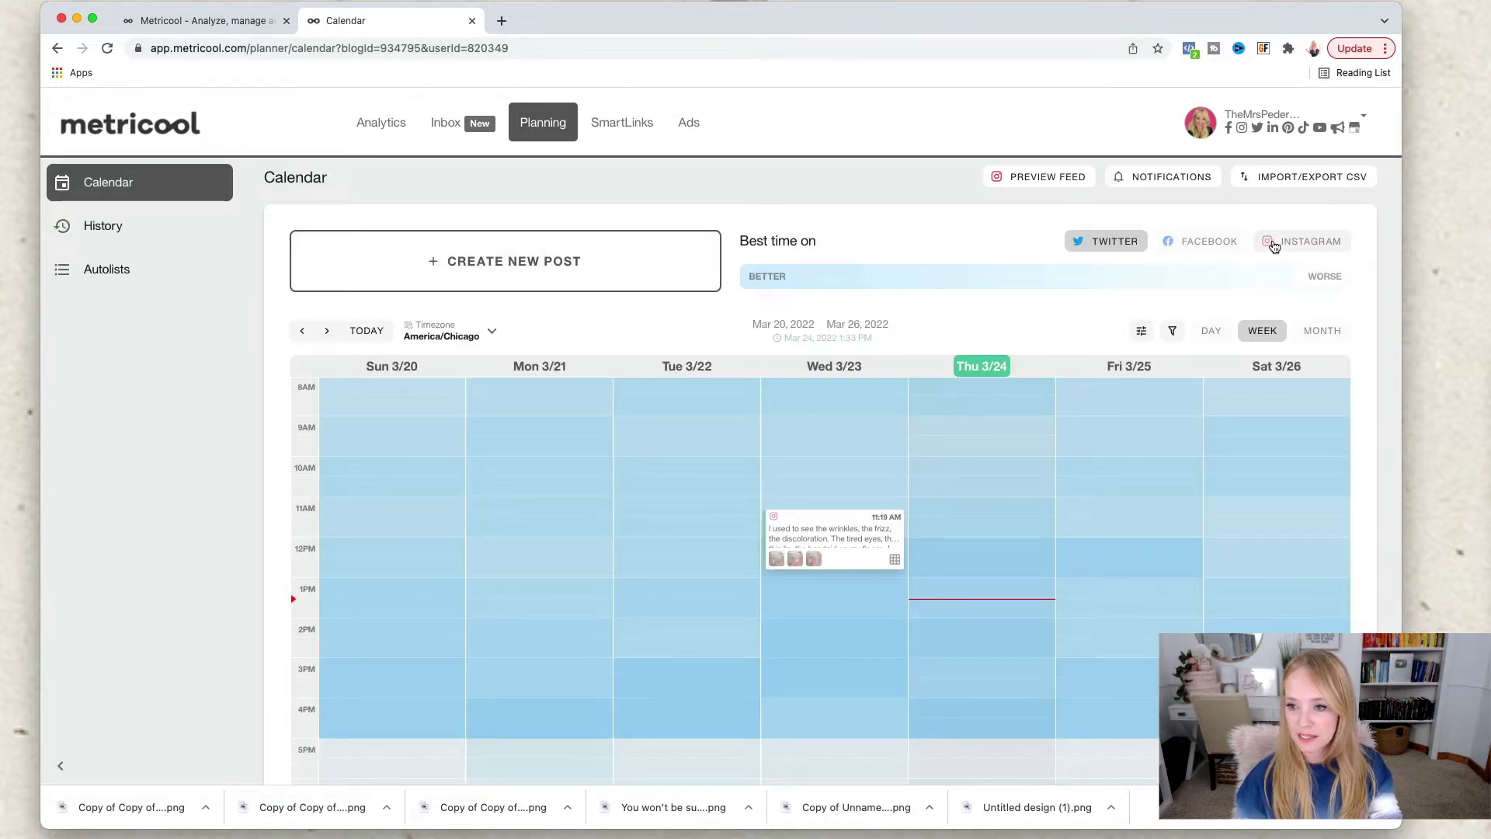
Shade Instagram's best posting times on the calendar and scroll through the week grid
{"action": "left_click", "coordinate": [1274, 245]}
{"action": "scroll", "coordinate": [881, 639], "scroll_direction": "down", "scroll_amount": 1}
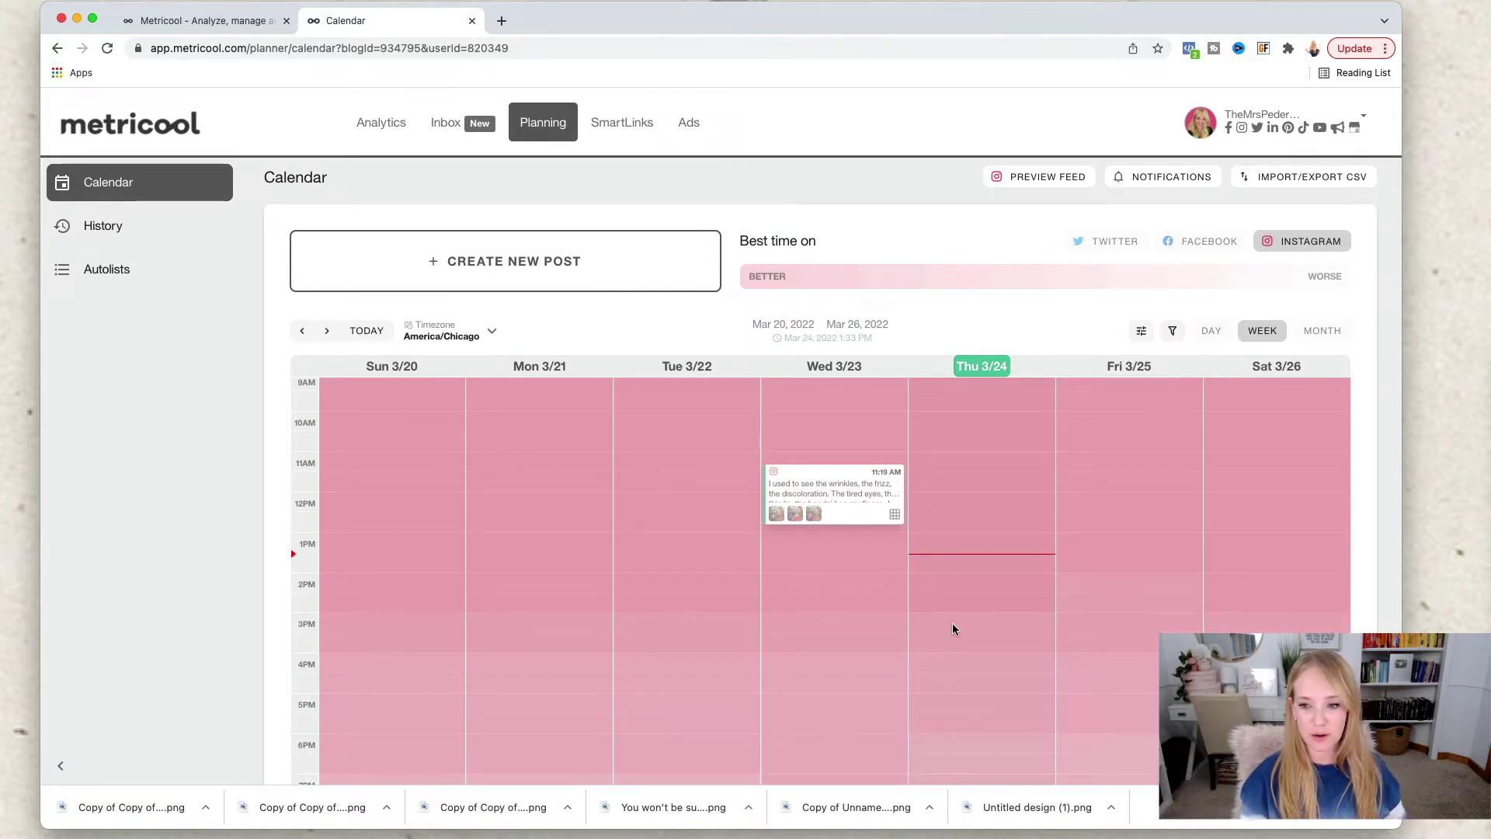
{"action": "scroll", "coordinate": [953, 630], "scroll_direction": "down", "scroll_amount": 5}
{"action": "scroll", "coordinate": [954, 629], "scroll_direction": "up", "scroll_amount": 4}
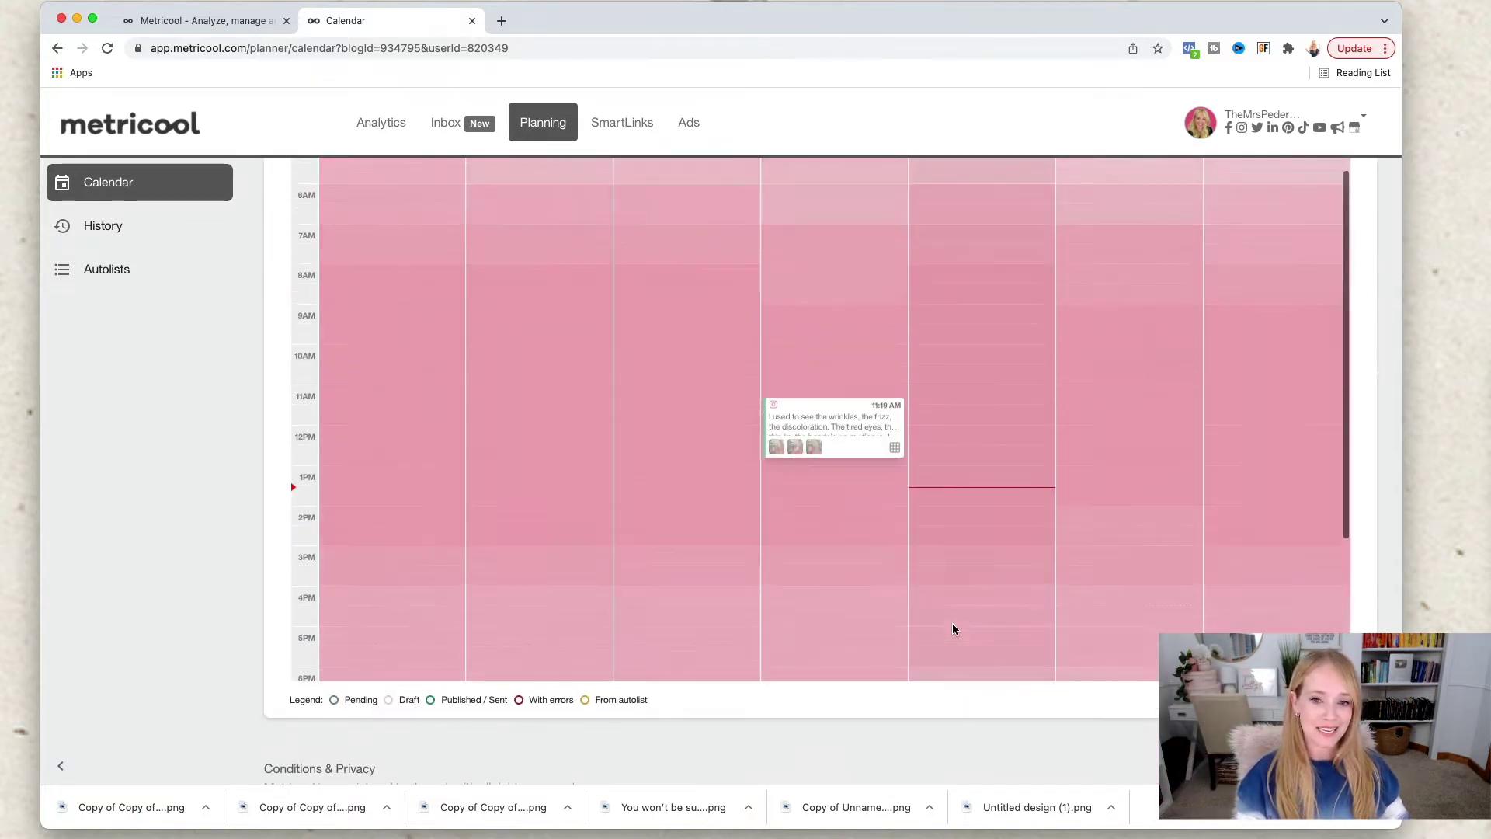
{"action": "scroll", "coordinate": [954, 629], "scroll_direction": "up", "scroll_amount": 3}
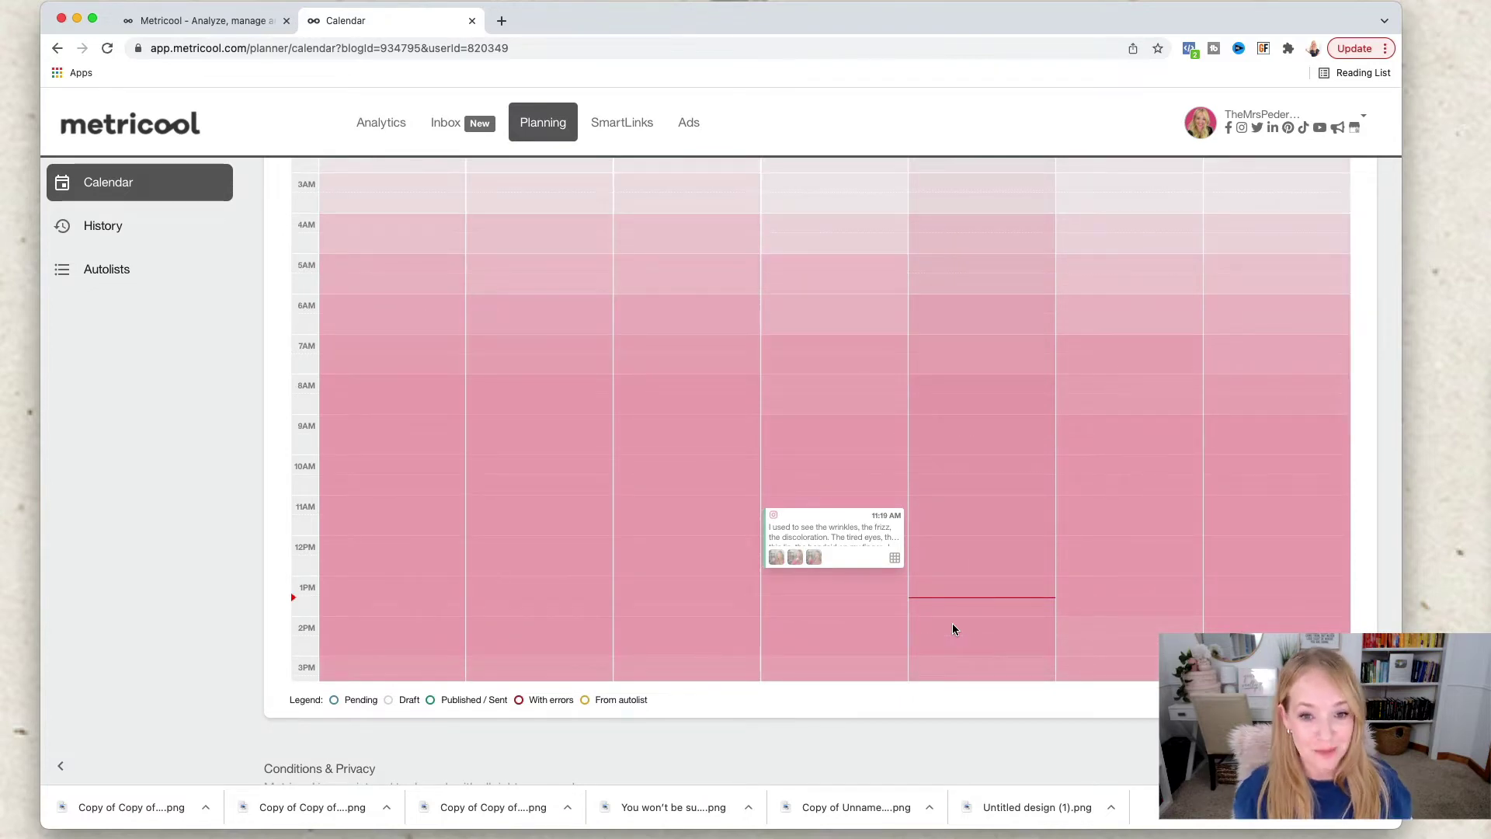
{"action": "scroll", "coordinate": [842, 345], "scroll_direction": "up", "scroll_amount": 6}
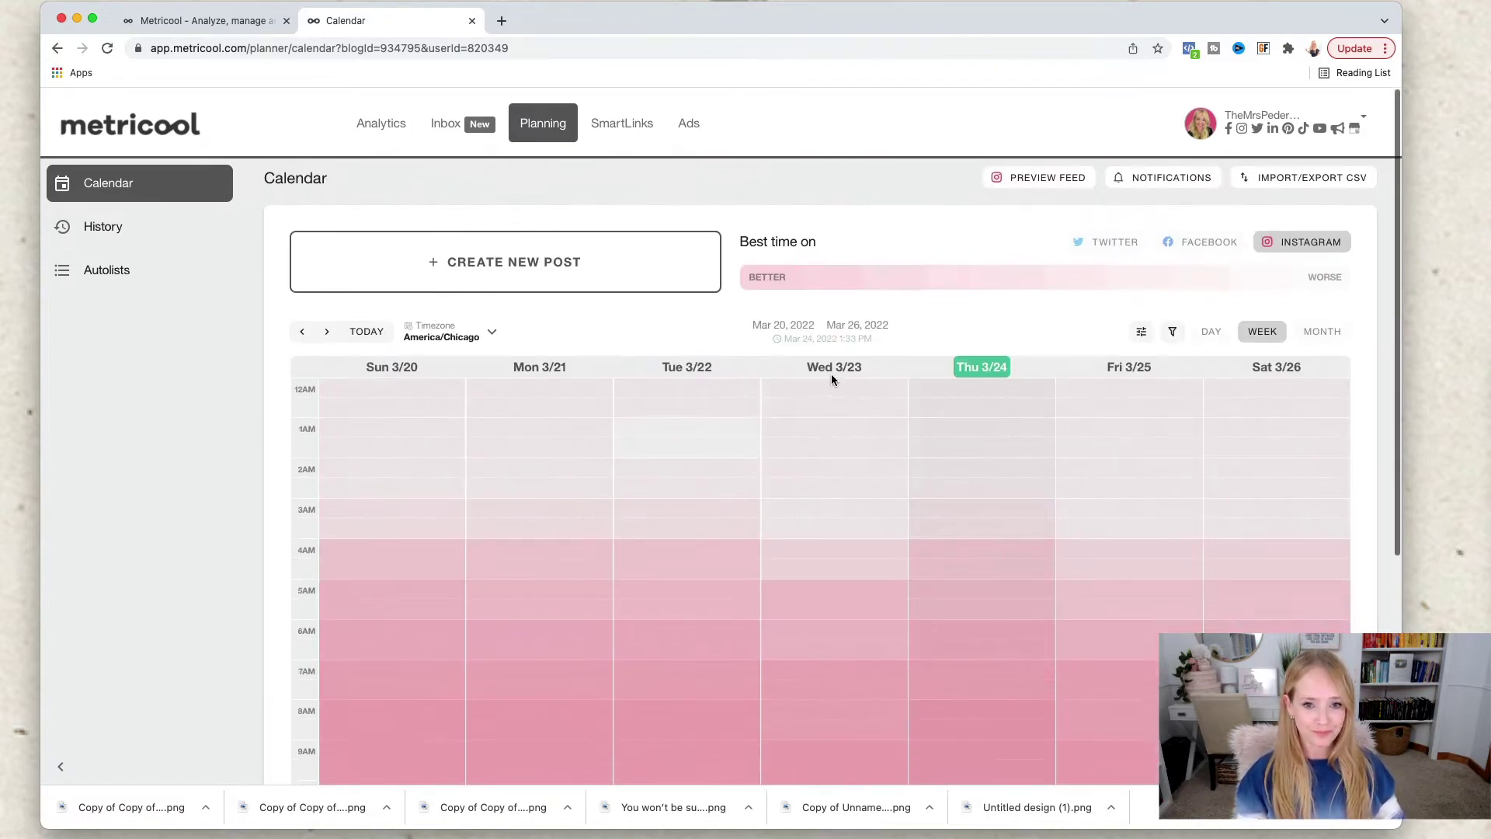
{"action": "scroll", "coordinate": [825, 421], "scroll_direction": "up", "scroll_amount": 7}
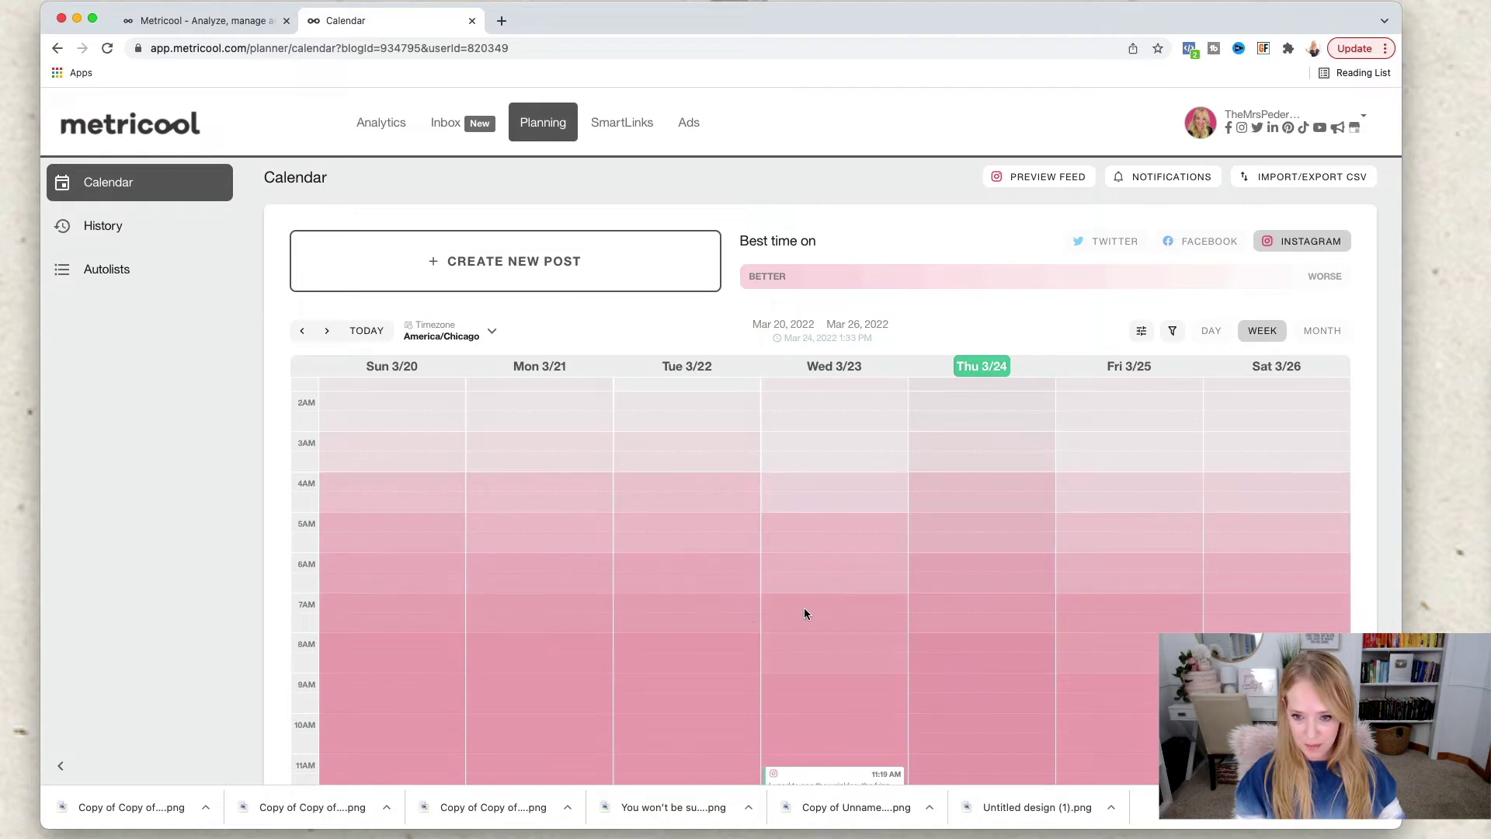
Start a new Instagram post in the Thursday Mar 24, 2 PM slot
{"action": "scroll", "coordinate": [864, 605], "scroll_direction": "down", "scroll_amount": 5}
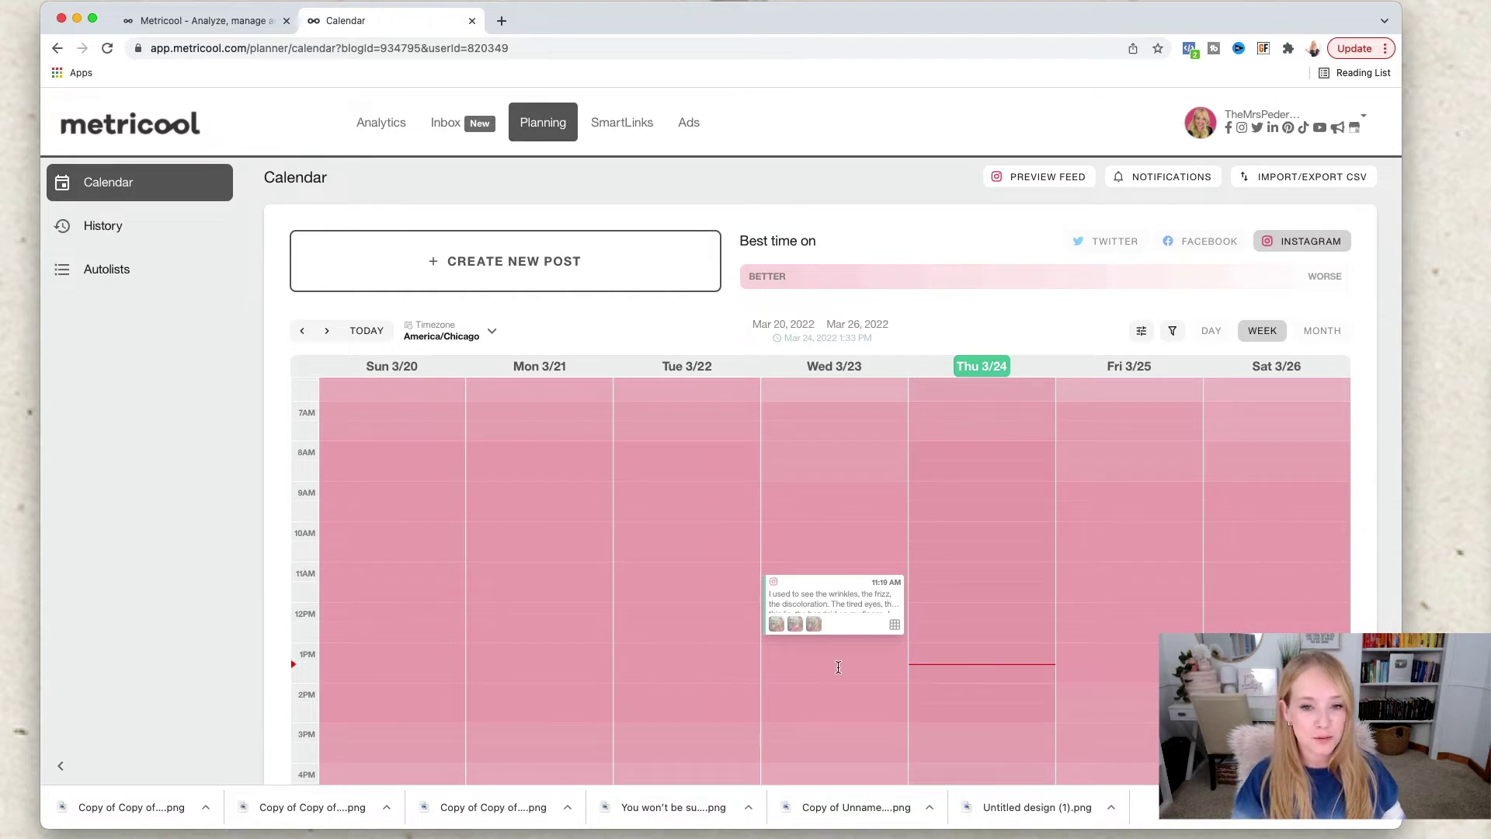
{"action": "scroll", "coordinate": [839, 665], "scroll_direction": "down", "scroll_amount": 5}
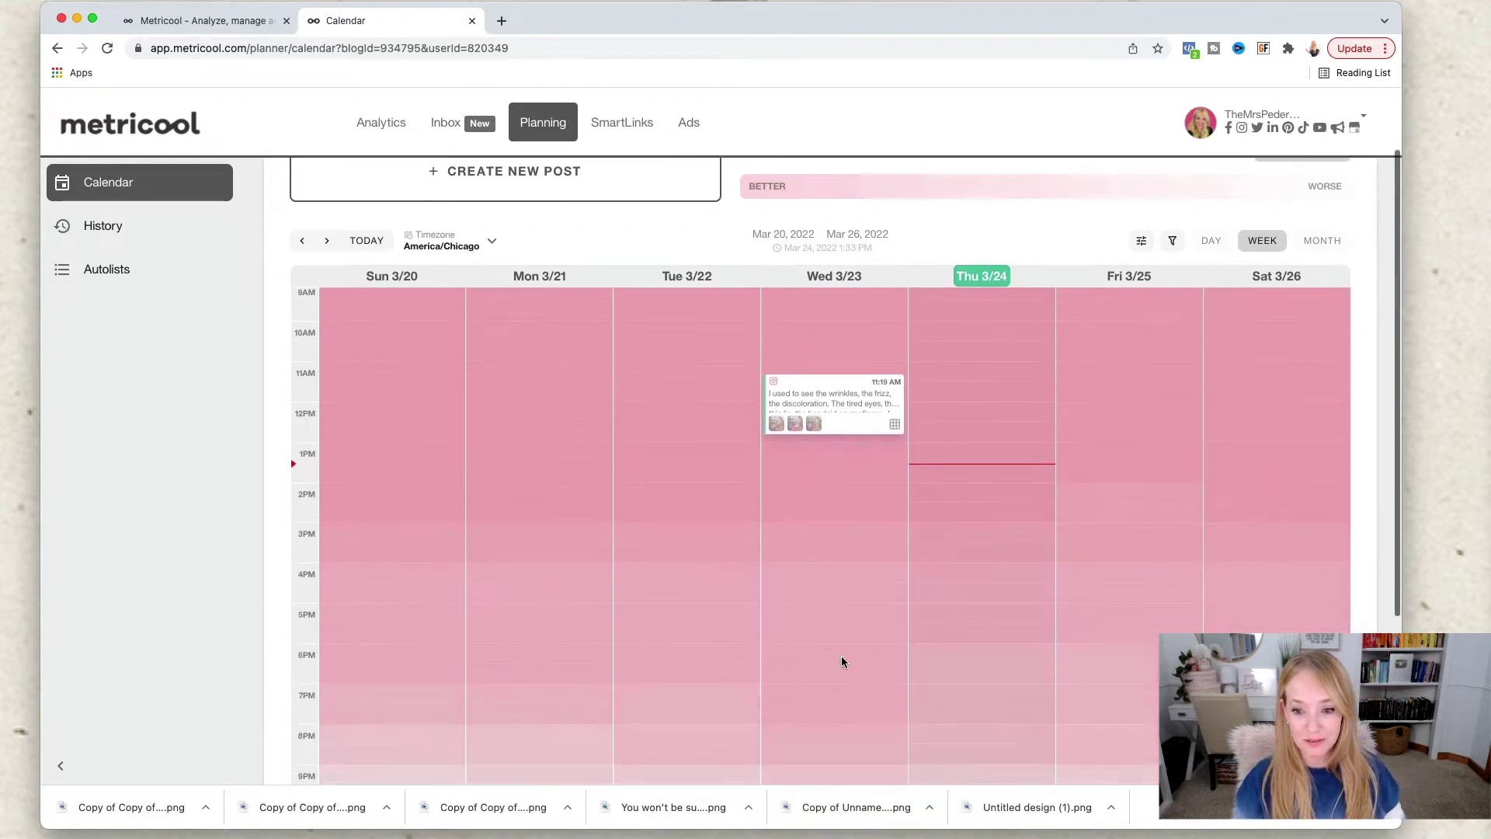
{"action": "scroll", "coordinate": [841, 661], "scroll_direction": "down", "scroll_amount": 3}
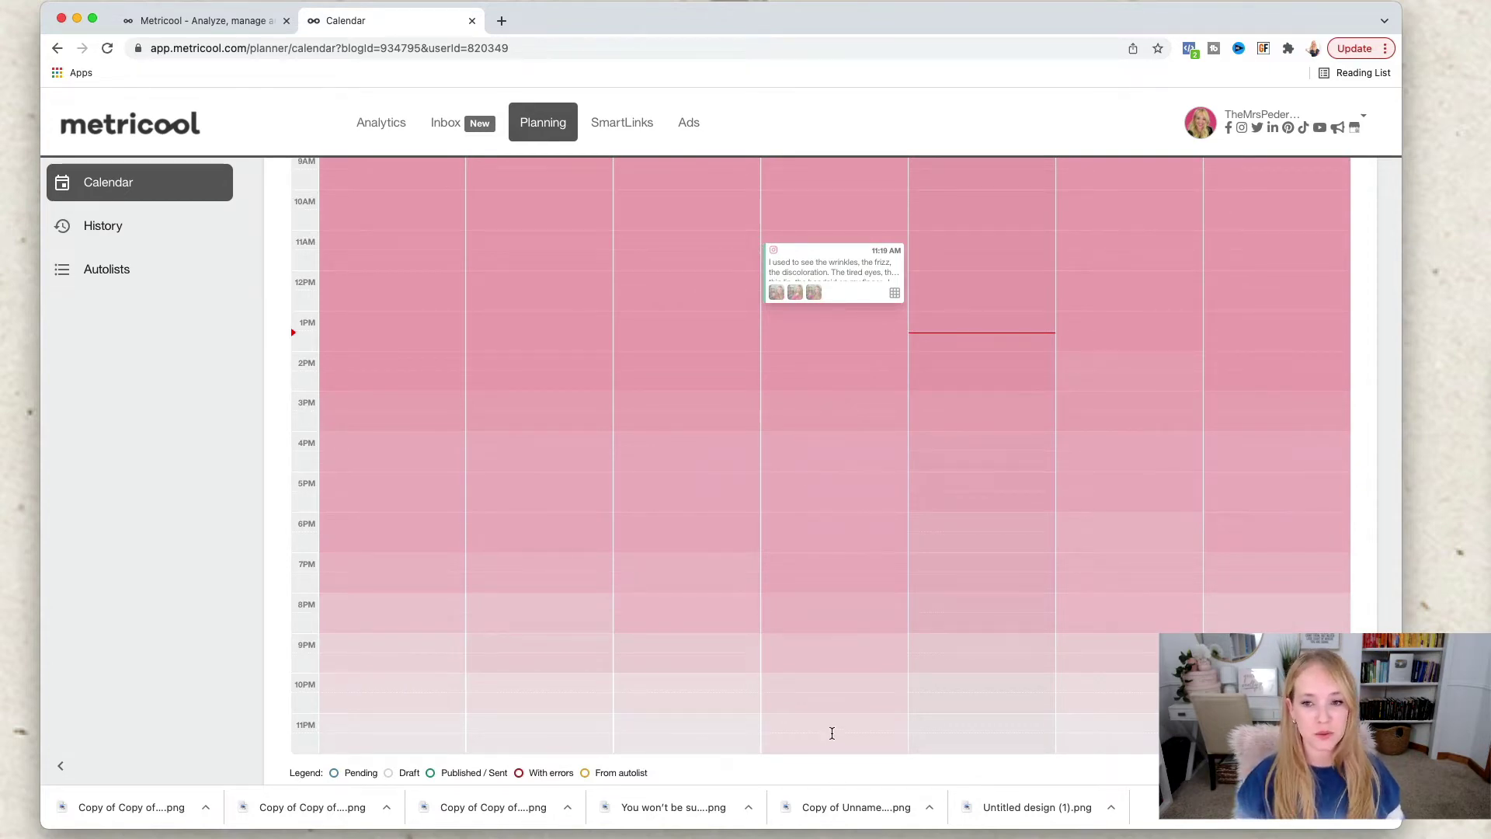
{"action": "scroll", "coordinate": [832, 733], "scroll_direction": "up", "scroll_amount": 6}
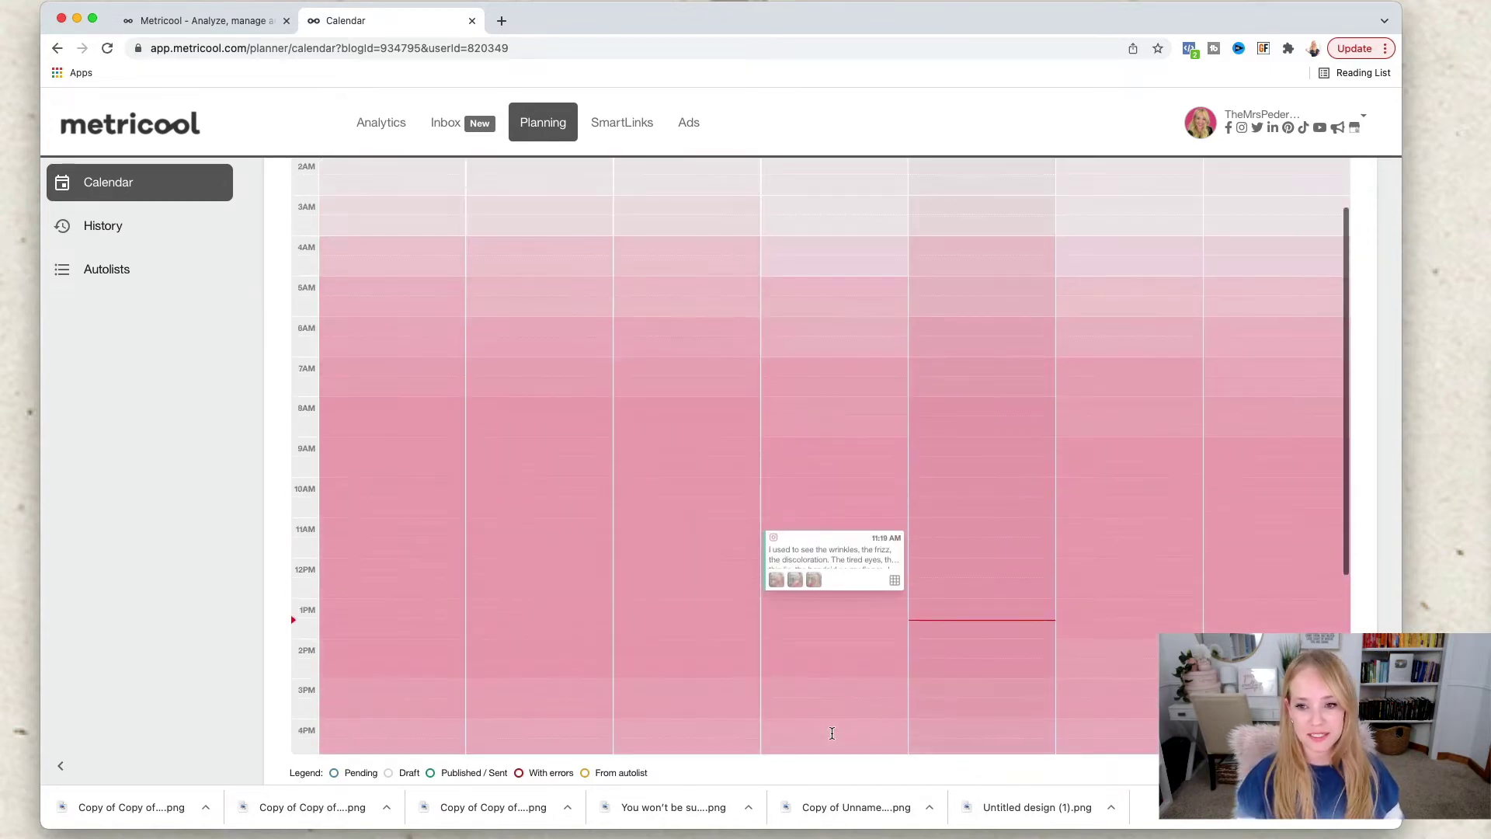
{"action": "left_click", "coordinate": [987, 641]}
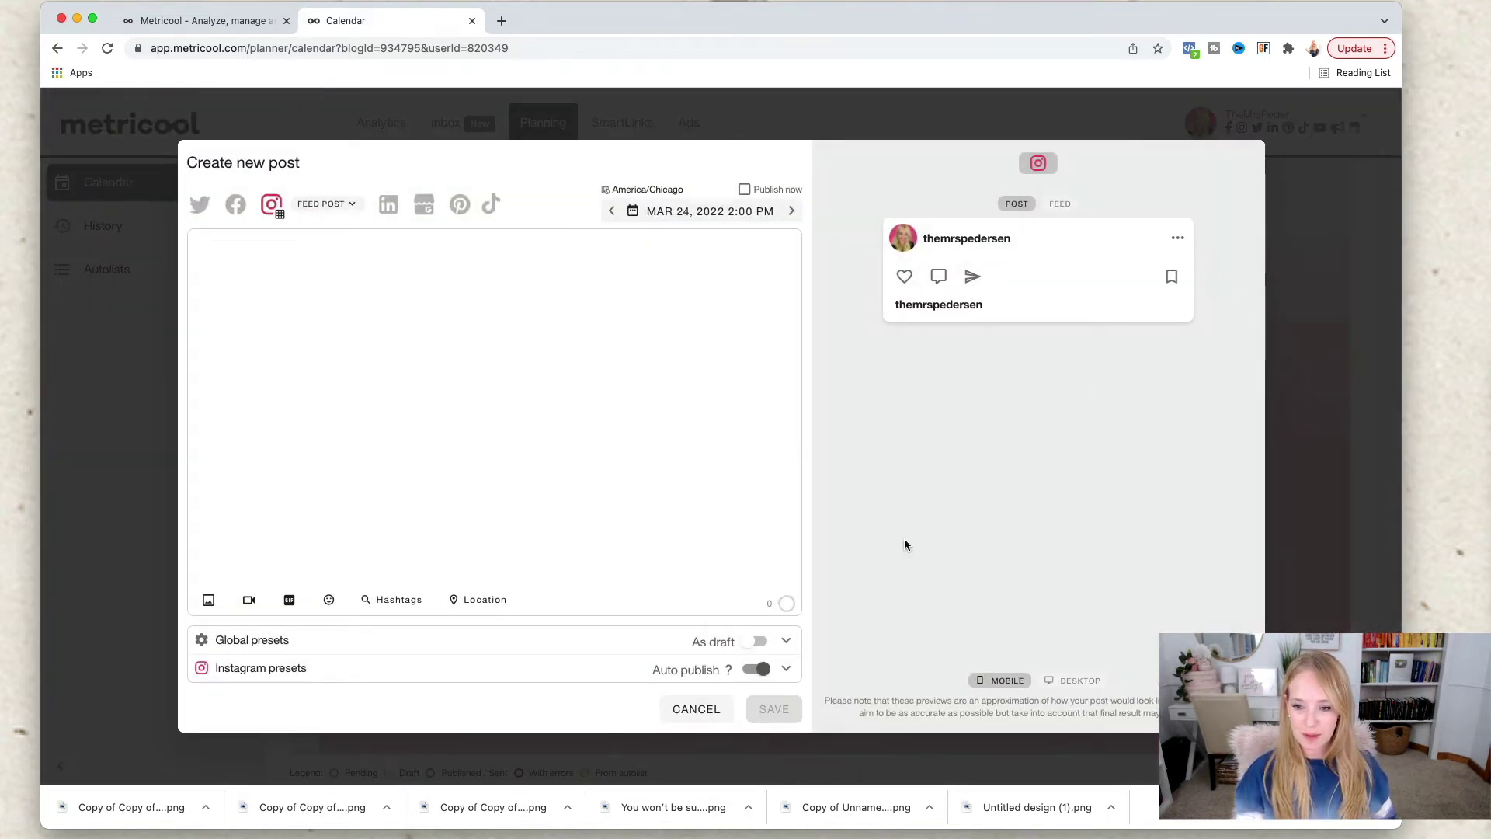
Discard the empty draft and start a fresh post in the Thu 3/24 2 PM slot
{"action": "left_click", "coordinate": [722, 708]}
{"action": "left_click", "coordinate": [687, 459]}
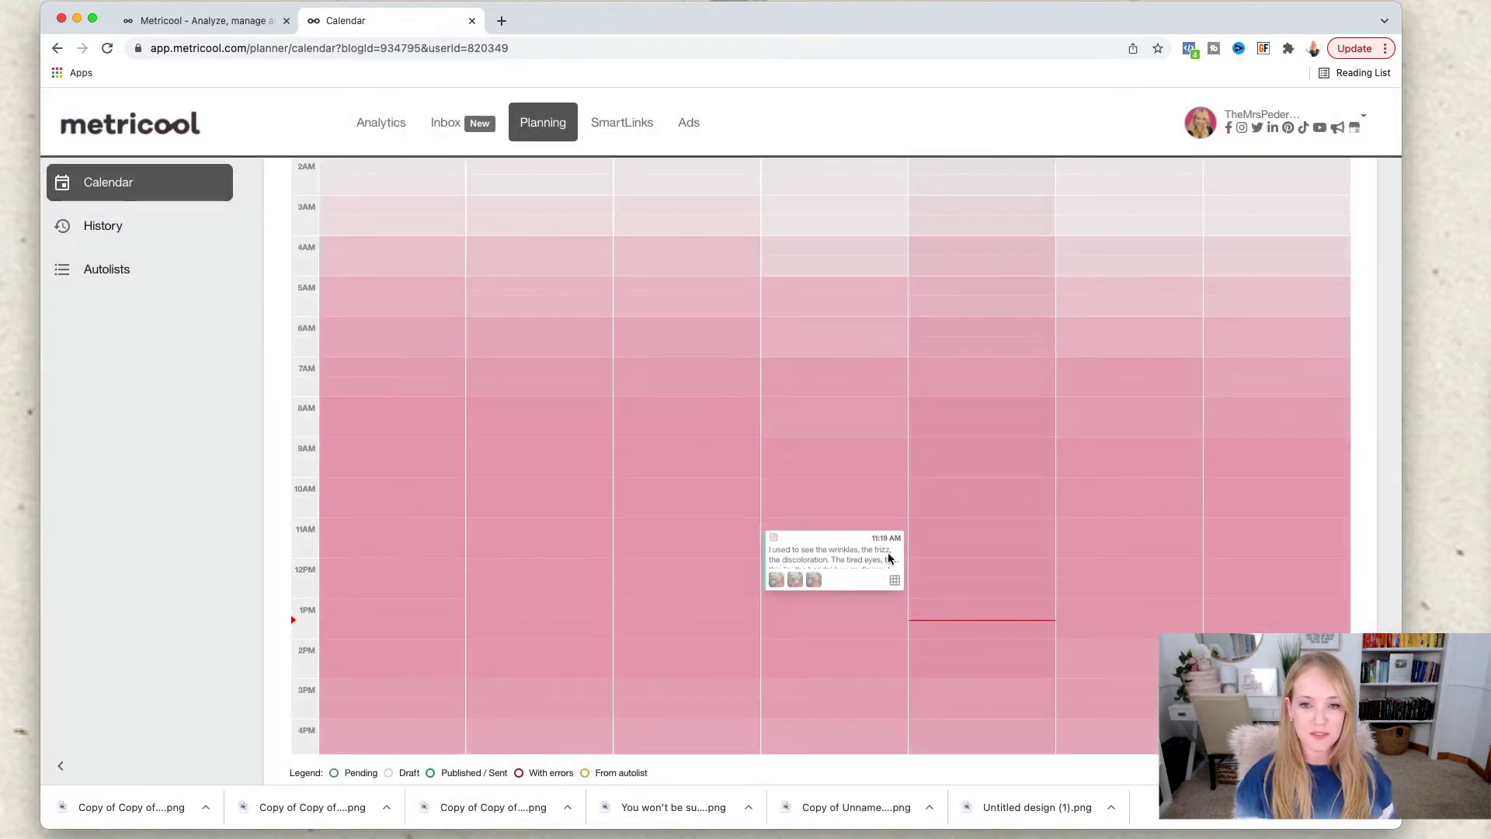
{"action": "scroll", "coordinate": [850, 422], "scroll_direction": "up", "scroll_amount": 2}
{"action": "scroll", "coordinate": [836, 412], "scroll_direction": "up", "scroll_amount": 5}
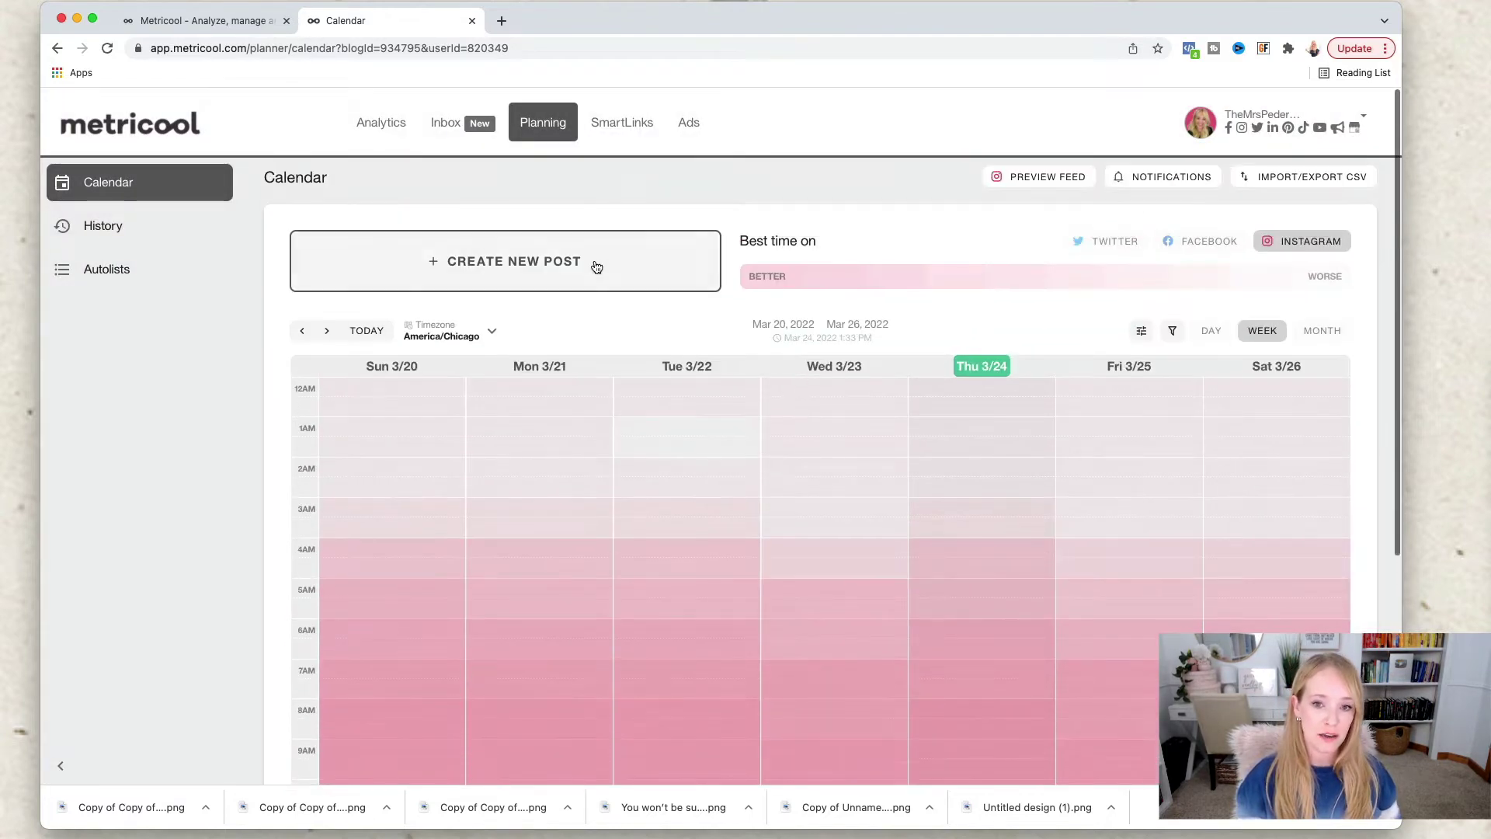
{"action": "scroll", "coordinate": [762, 456], "scroll_direction": "down", "scroll_amount": 7}
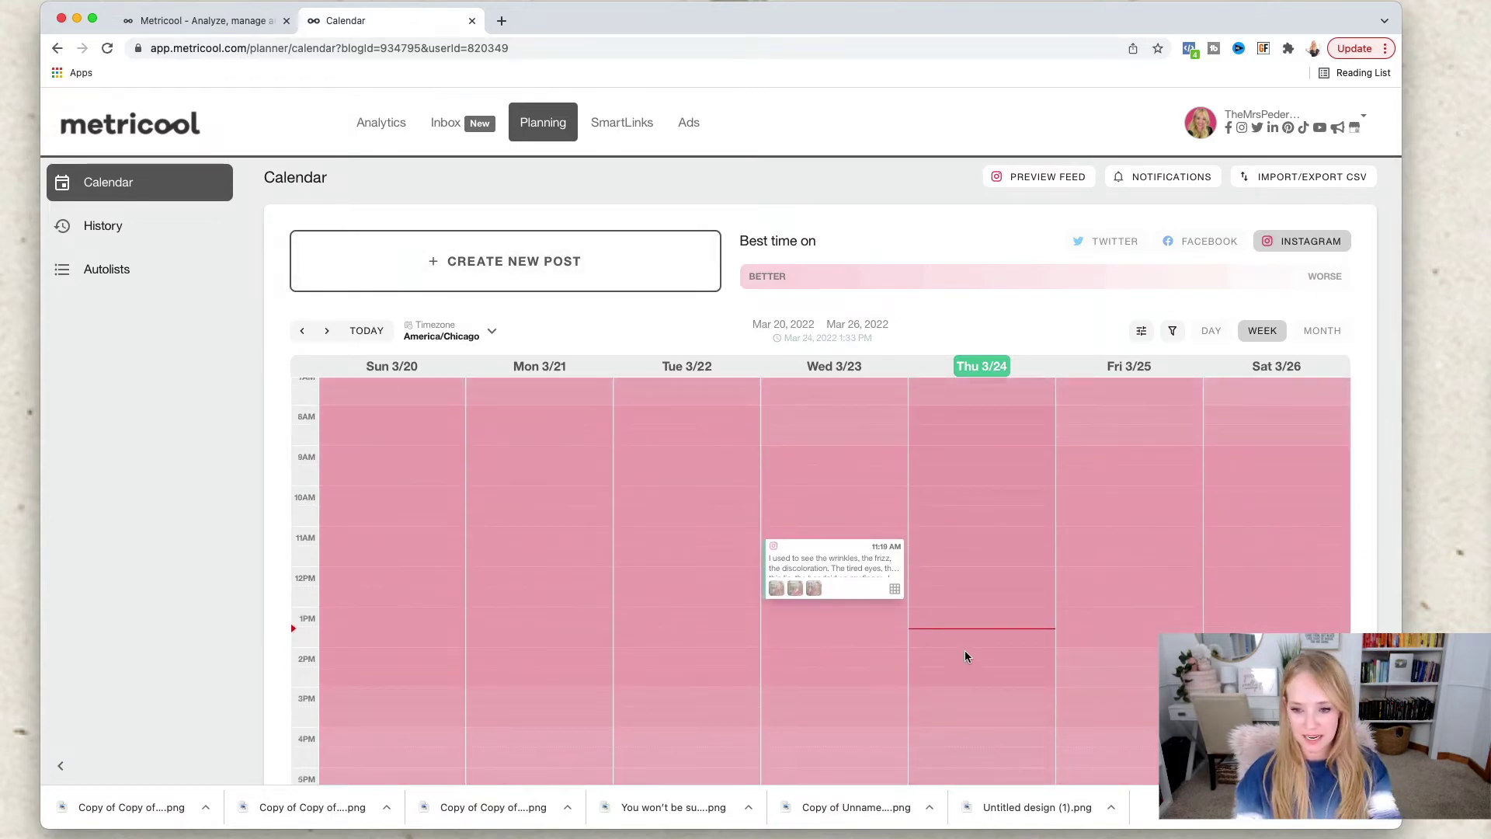
{"action": "left_click", "coordinate": [965, 650]}
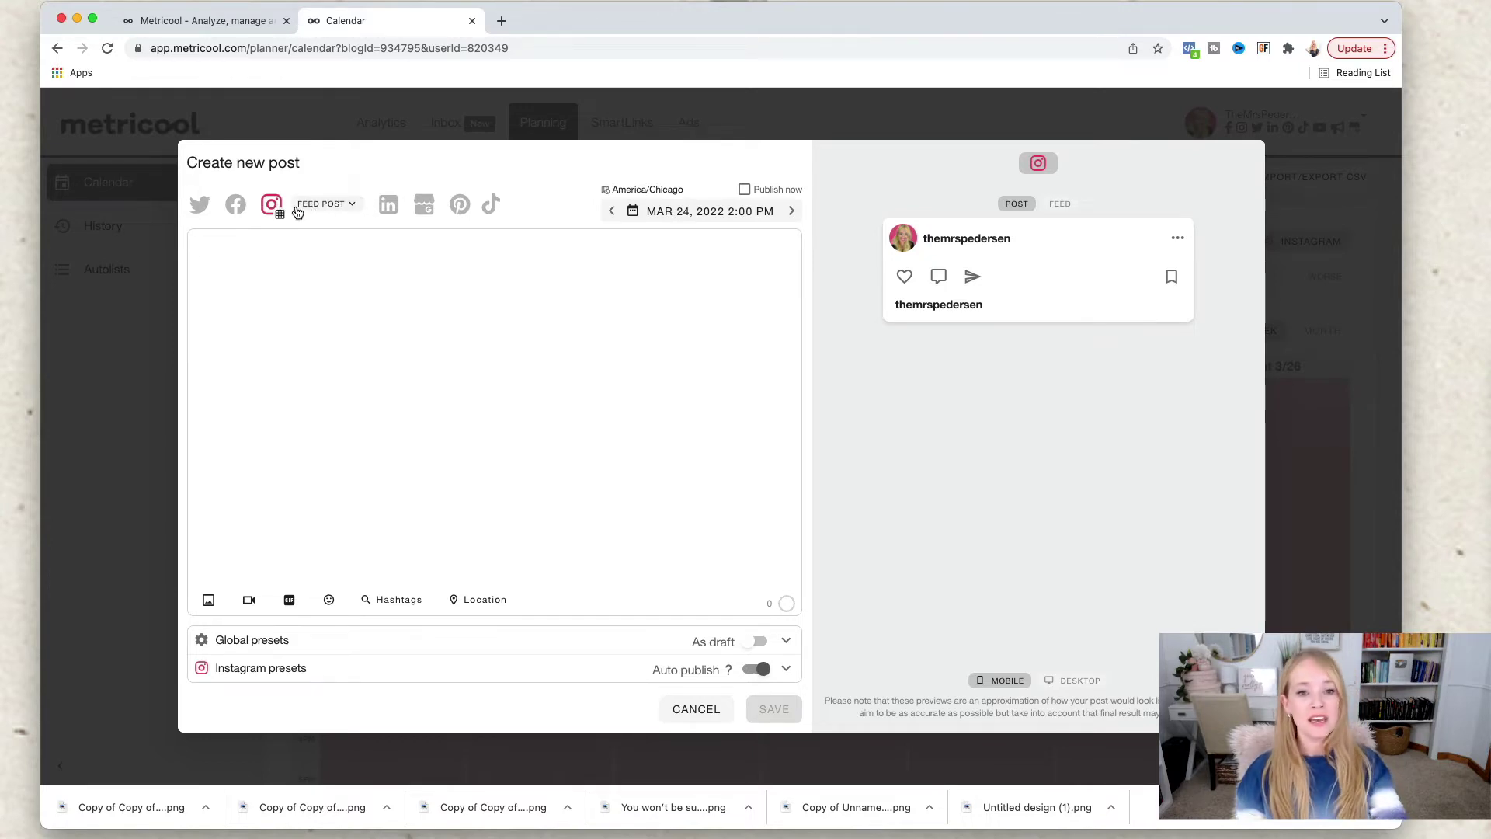
{"action": "left_click", "coordinate": [323, 206]}
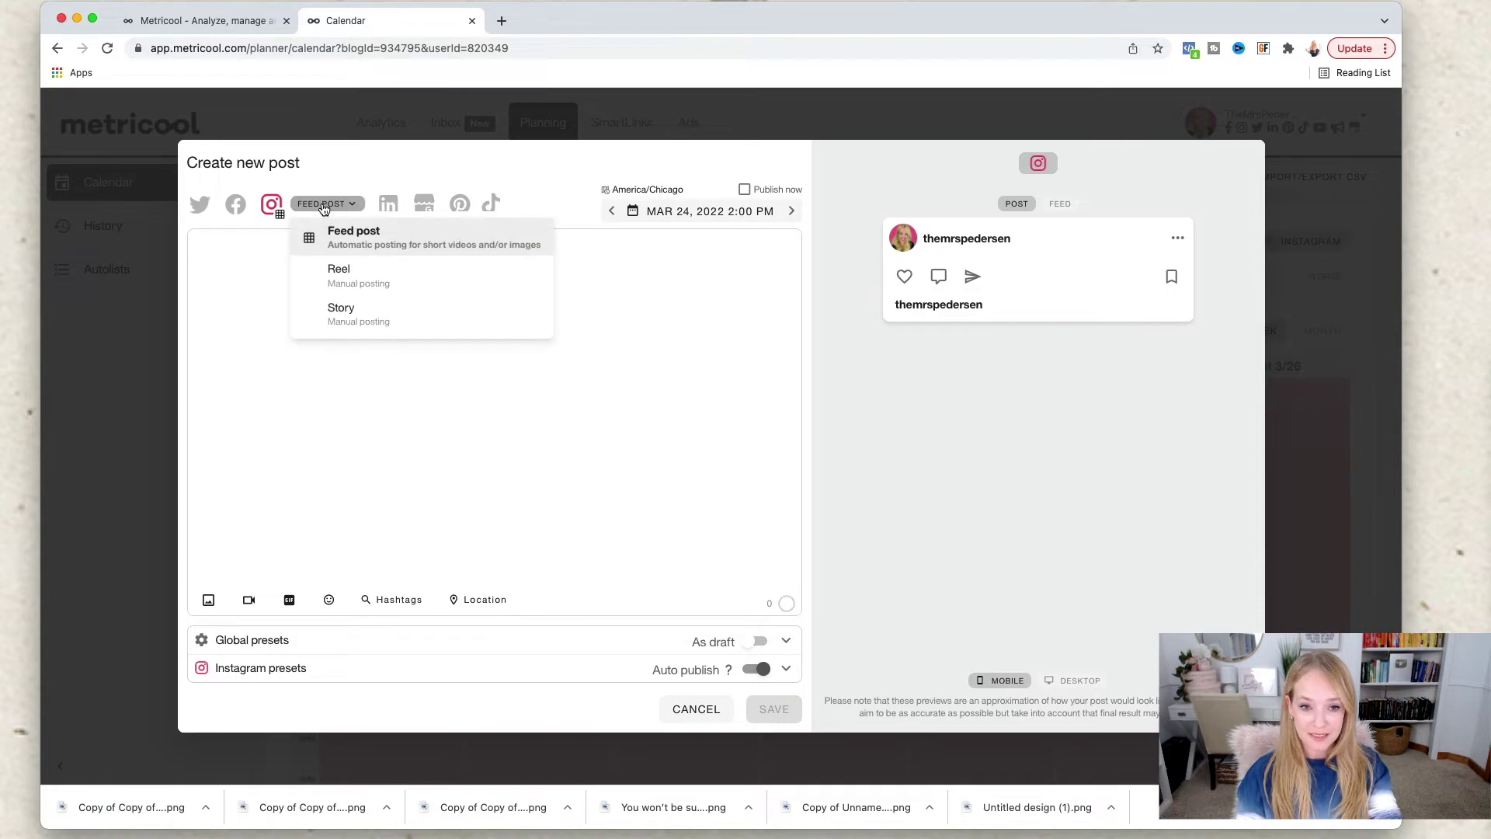
{"action": "left_click", "coordinate": [323, 206]}
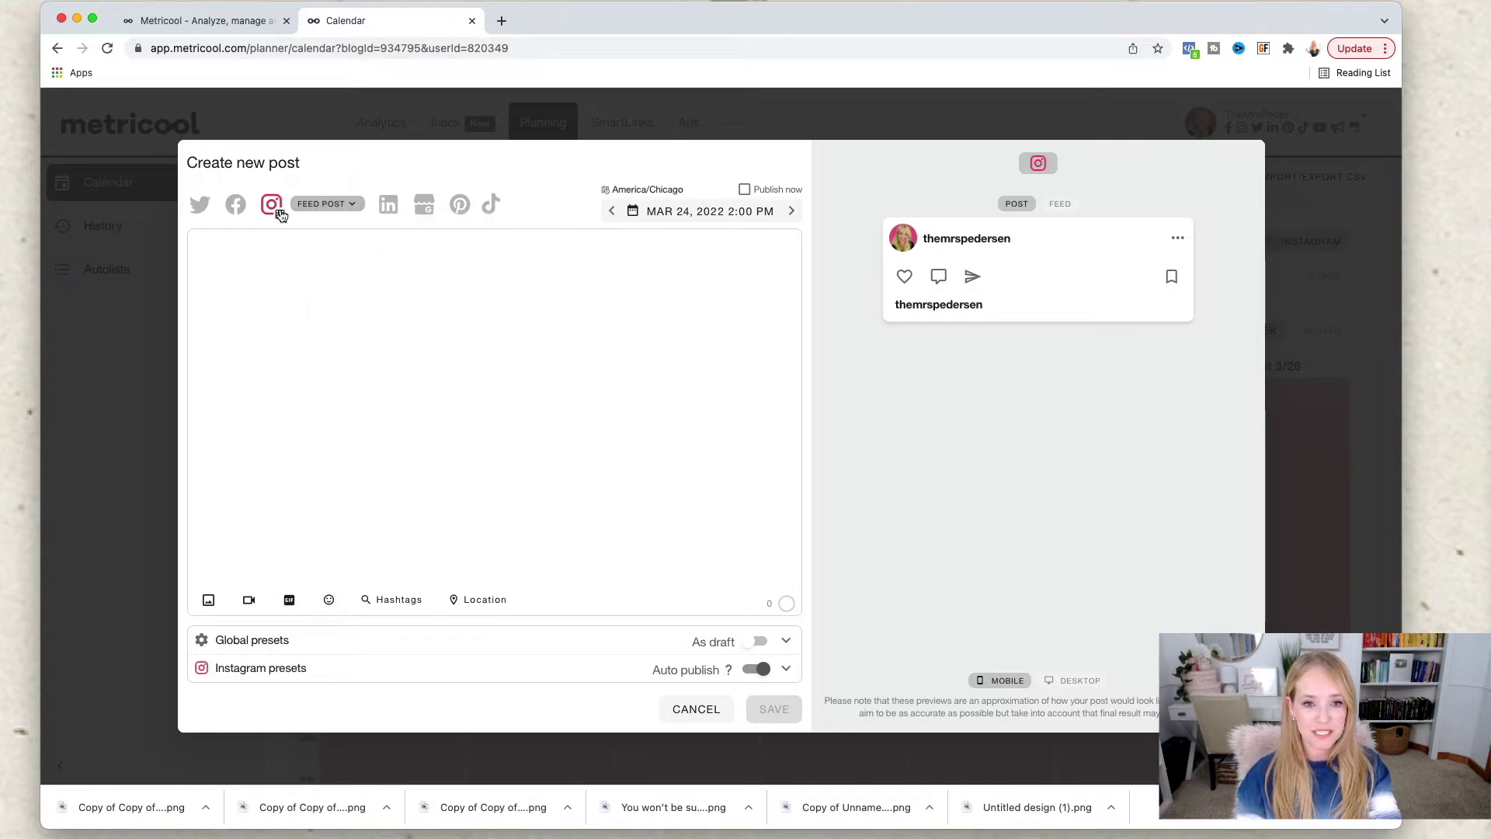
{"action": "left_click", "coordinate": [319, 205]}
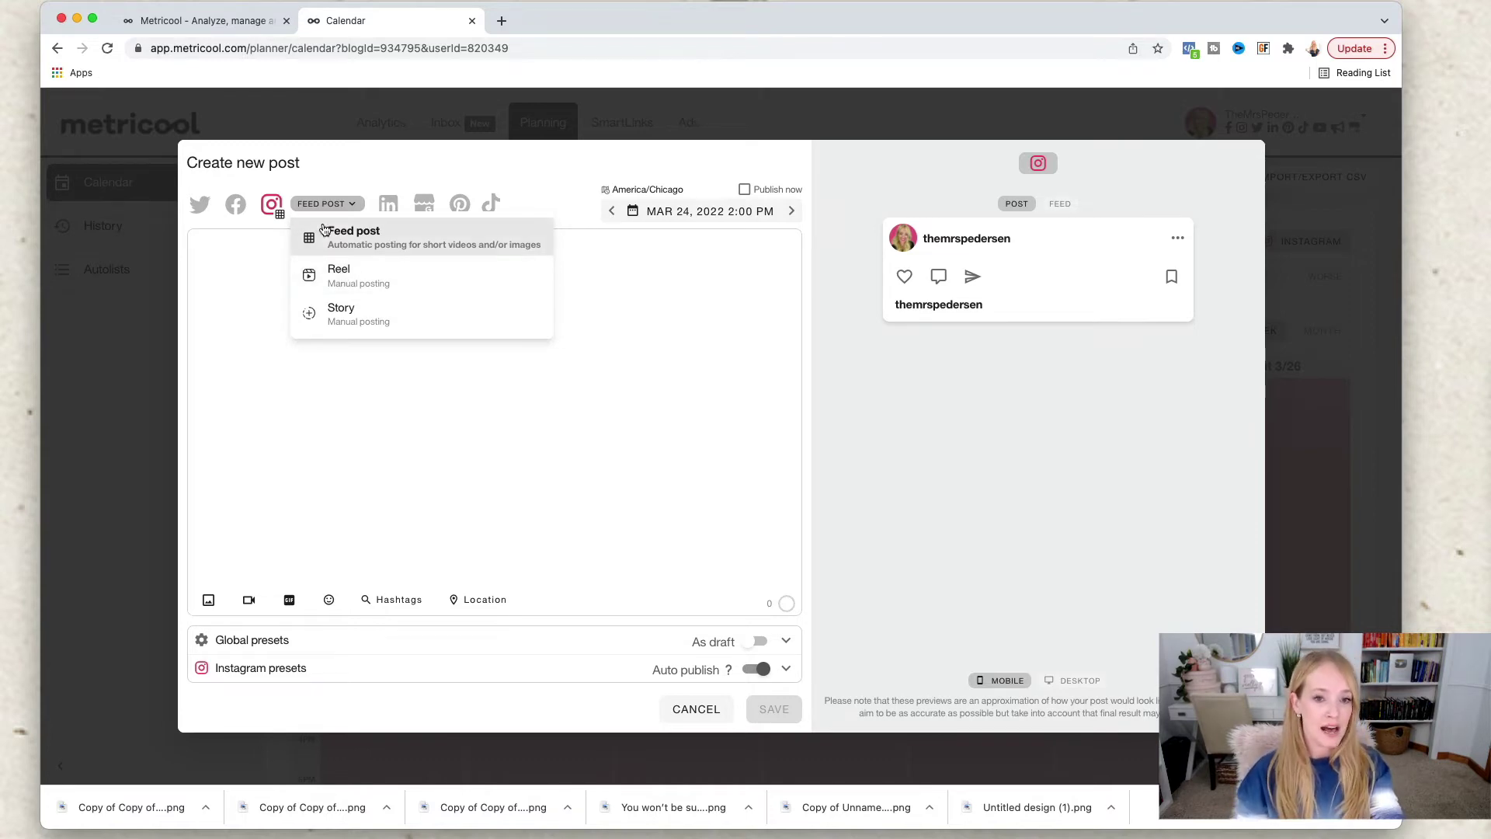
{"action": "left_click", "coordinate": [383, 234]}
{"action": "left_click", "coordinate": [352, 307]}
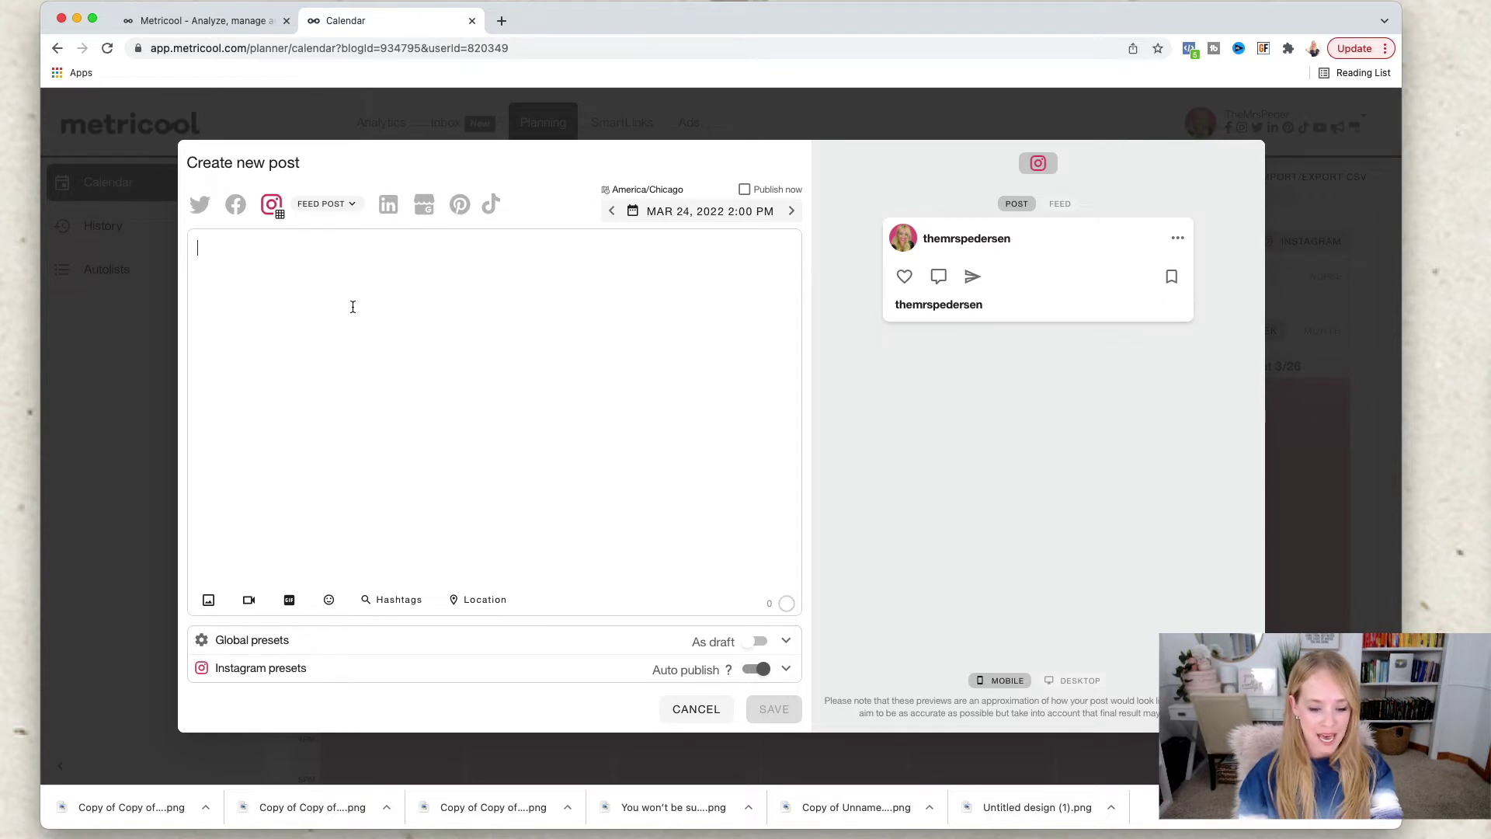
Enter the caption 'Feel free to save this post and send it to a friend who needs encouragement!'
{"action": "type", "text": "F"}
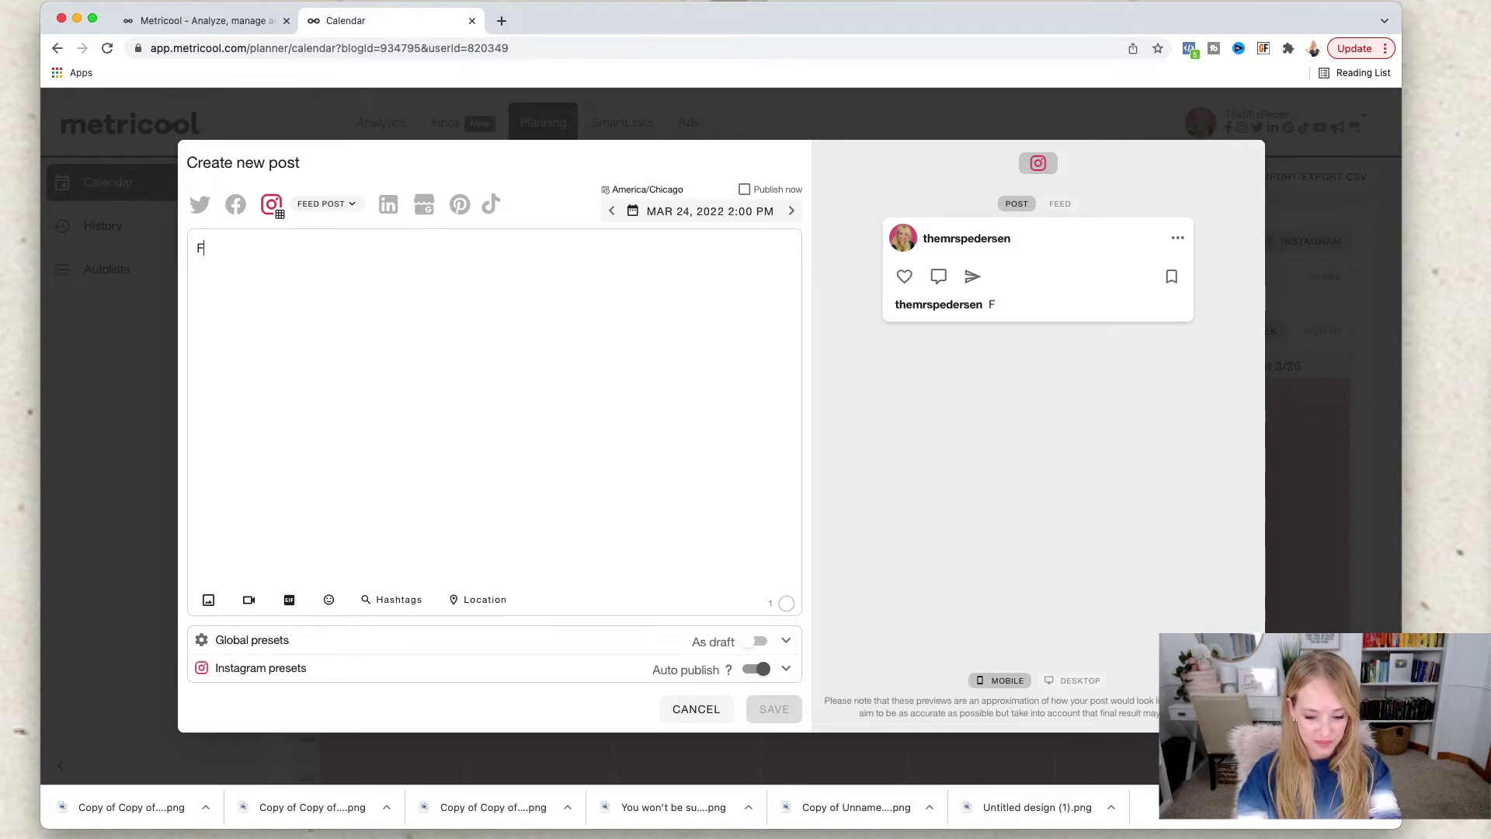
{"action": "type", "text": "eel free to s"}
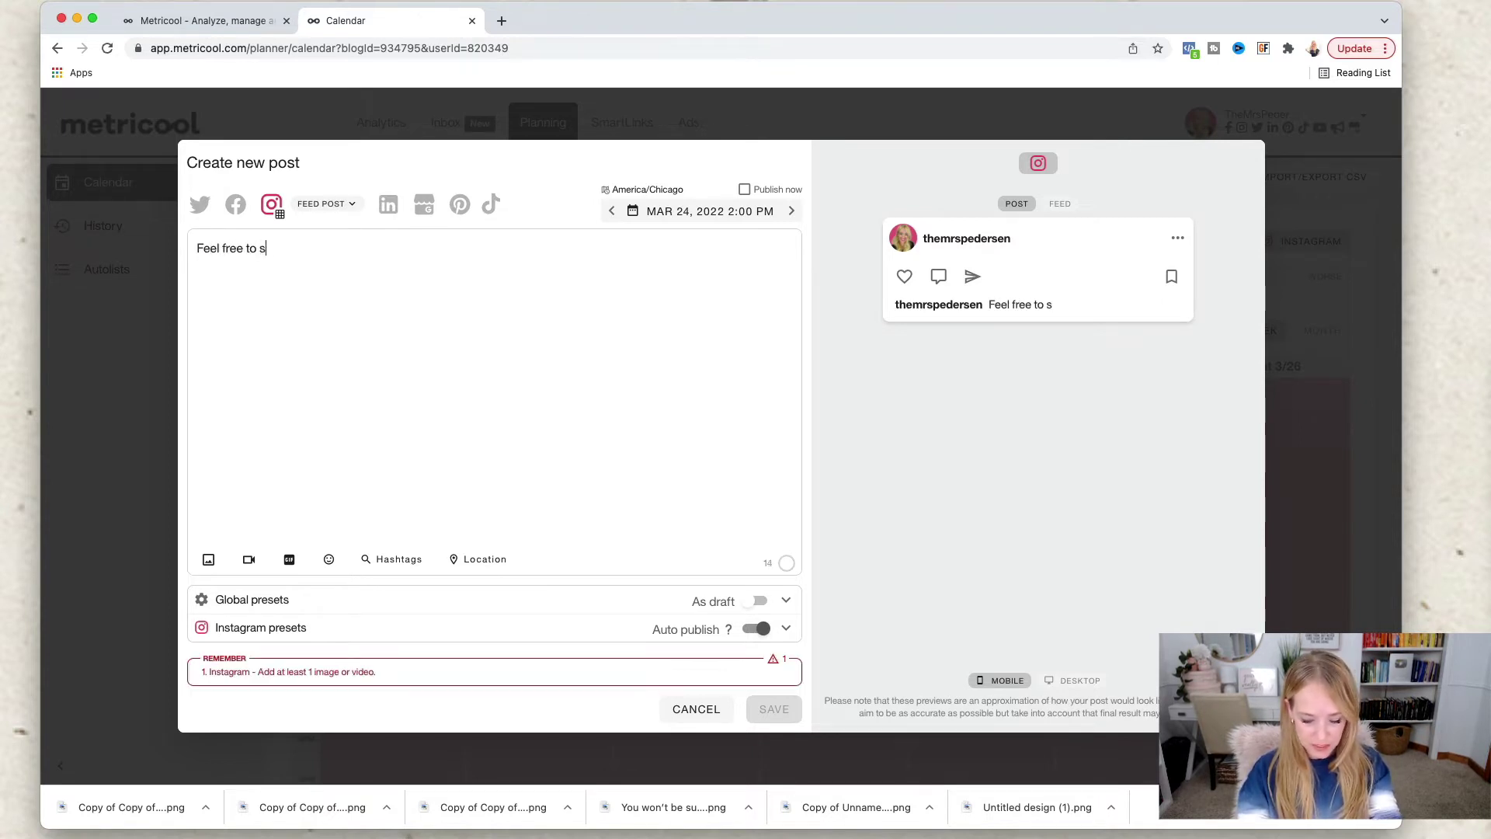
{"action": "type", "text": "ave this post and send it to "}
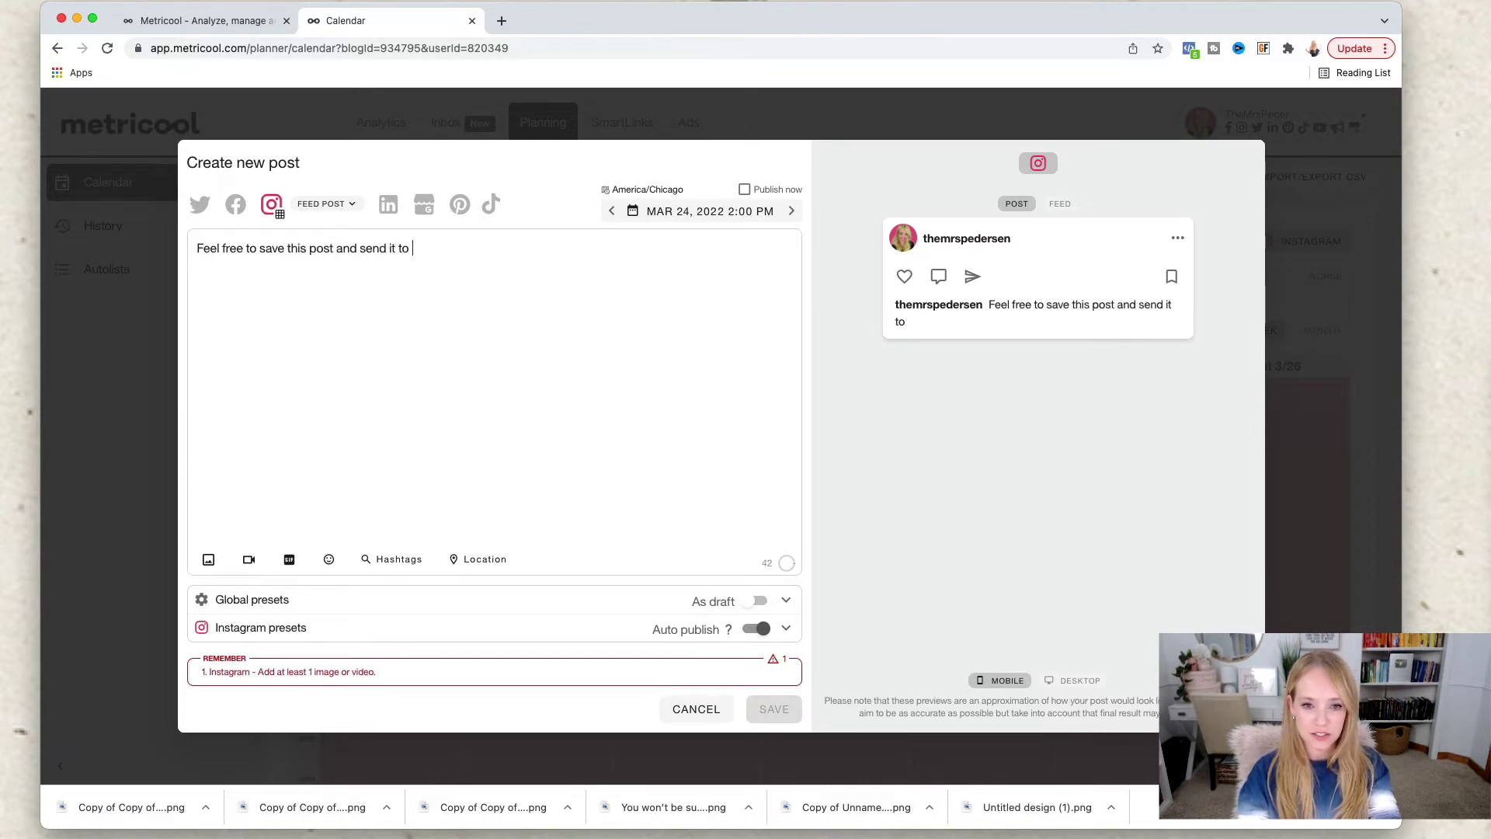
{"action": "type", "text": "a friend wh"}
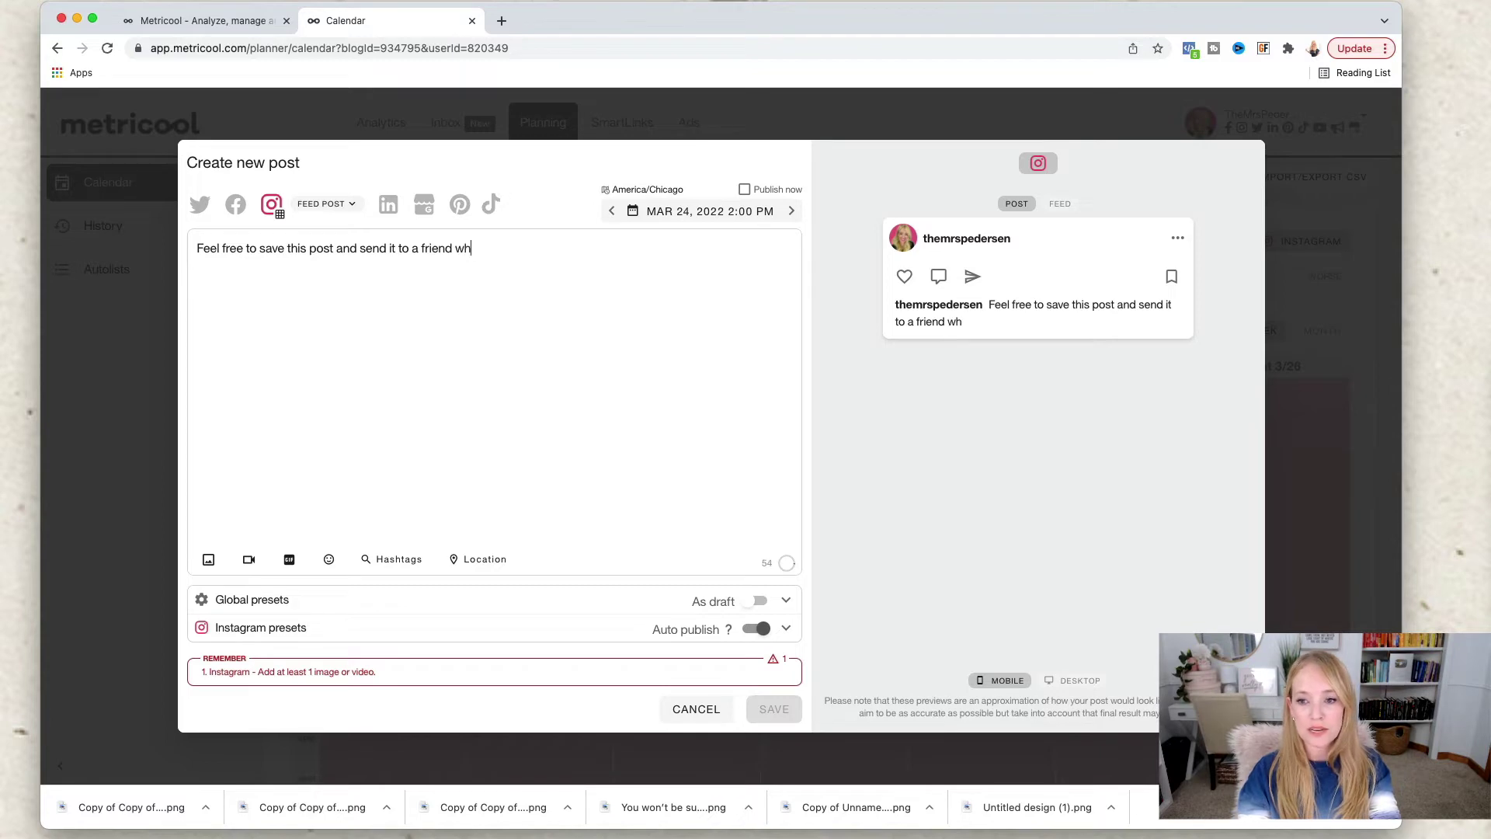
{"action": "type", "text": "o needs encourage"}
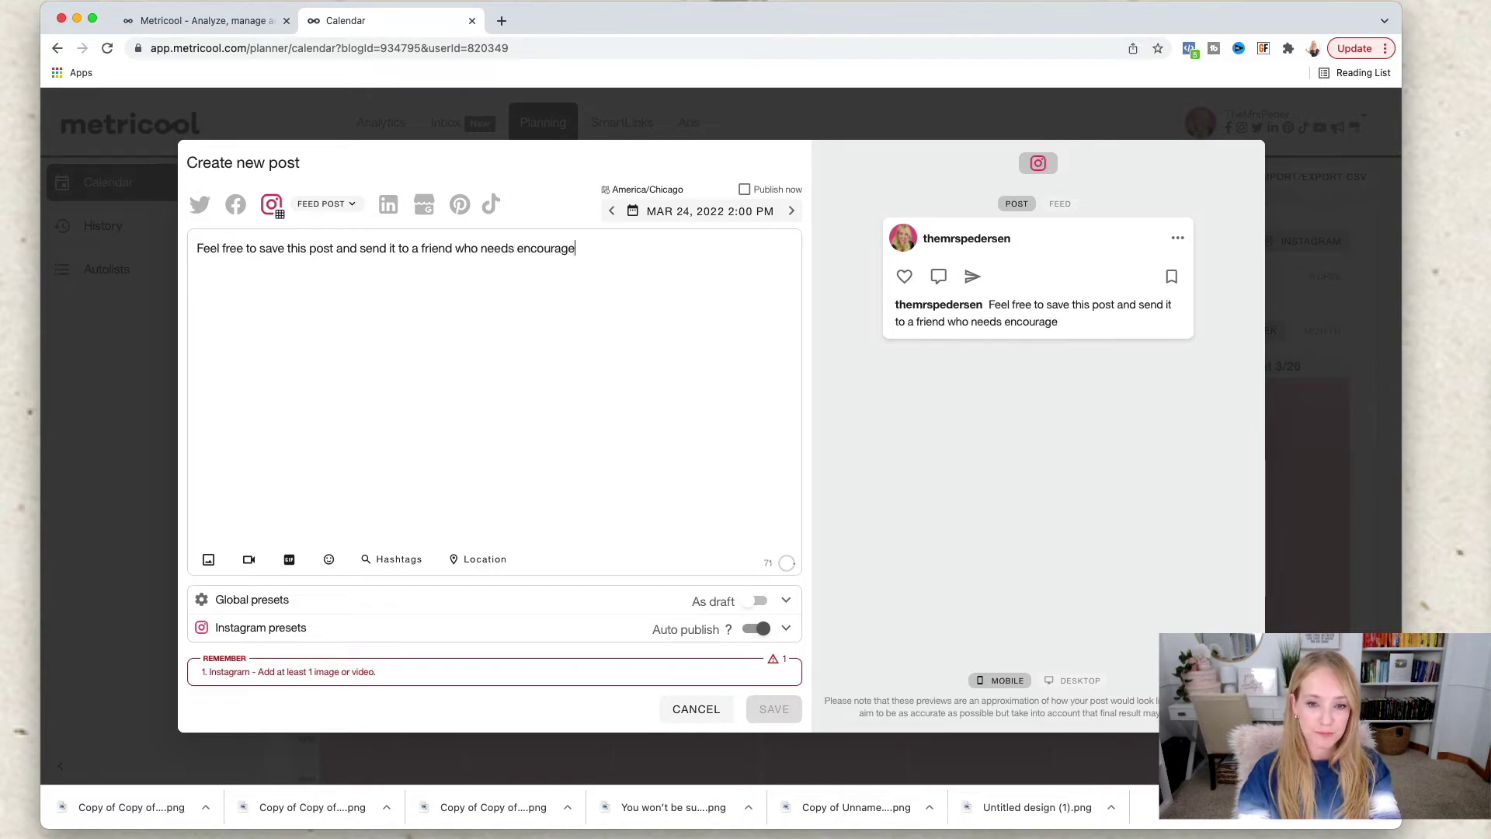
{"action": "type", "text": "ment!"}
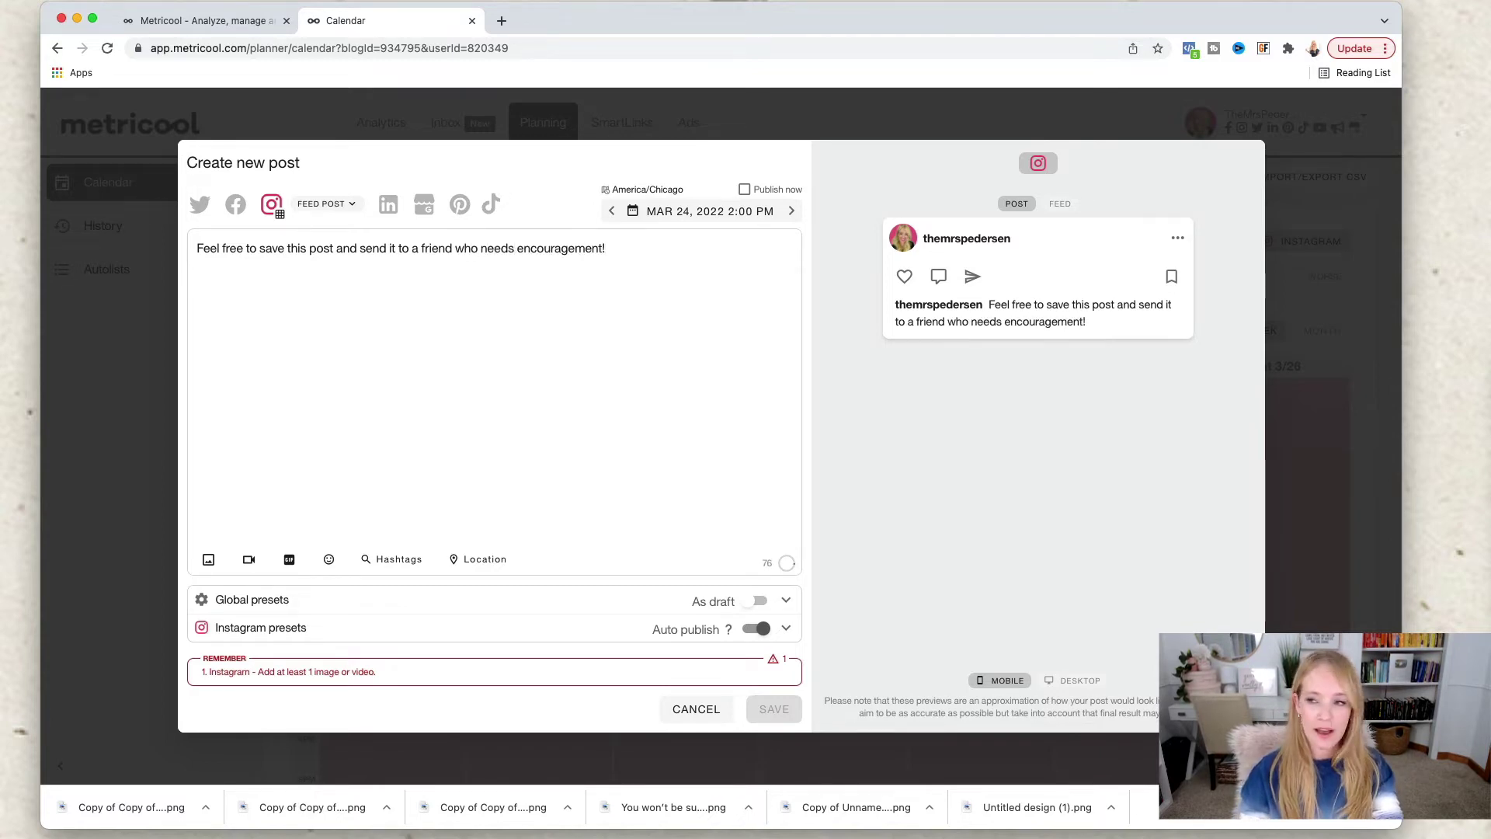
In Finder's Downloads folder, select the six quote PNGs and drag them into the post composer
{"action": "key", "text": "super+Tab"}
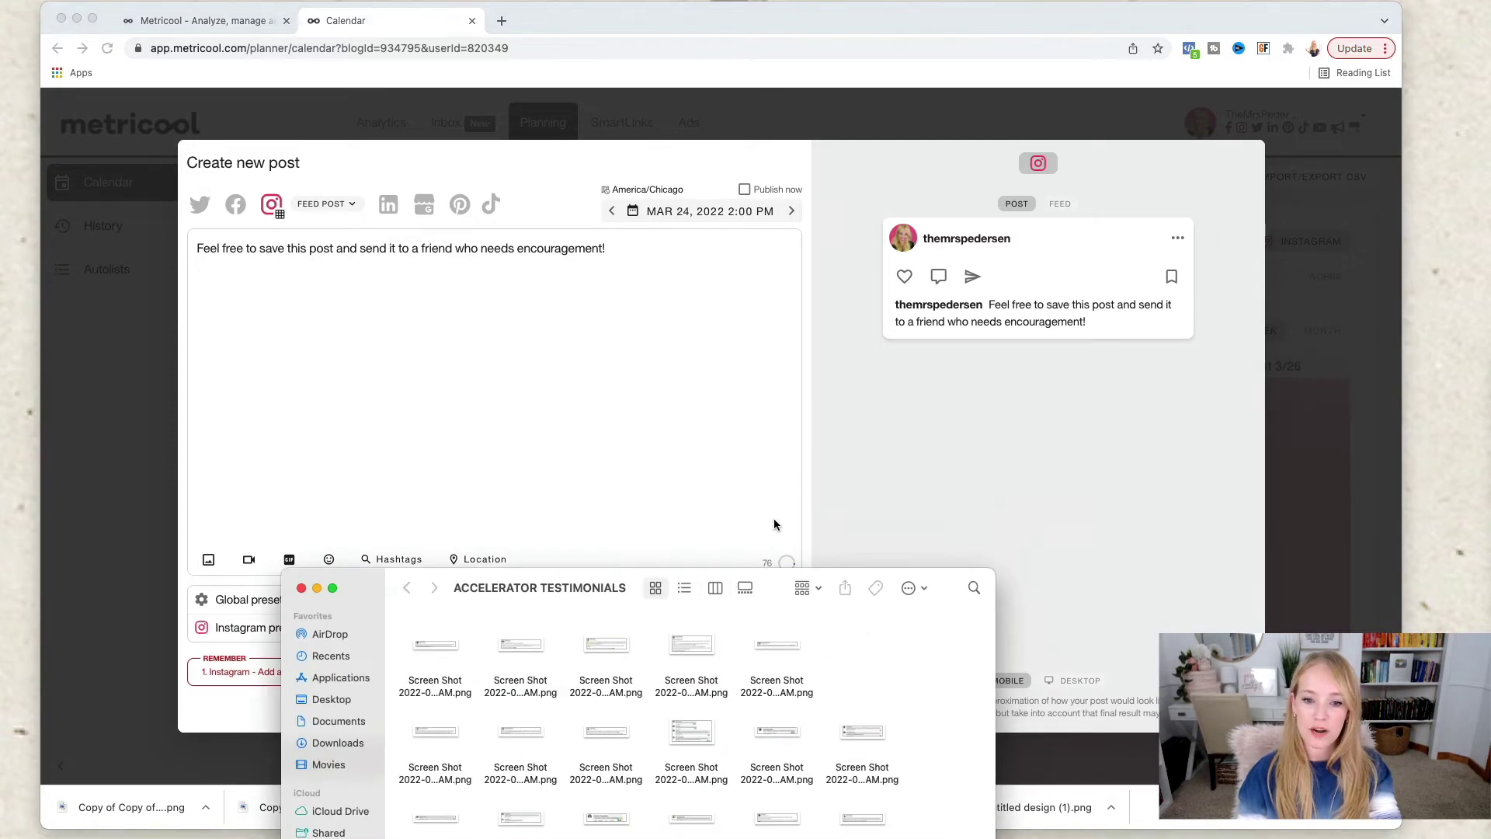
{"action": "left_click", "coordinate": [346, 749]}
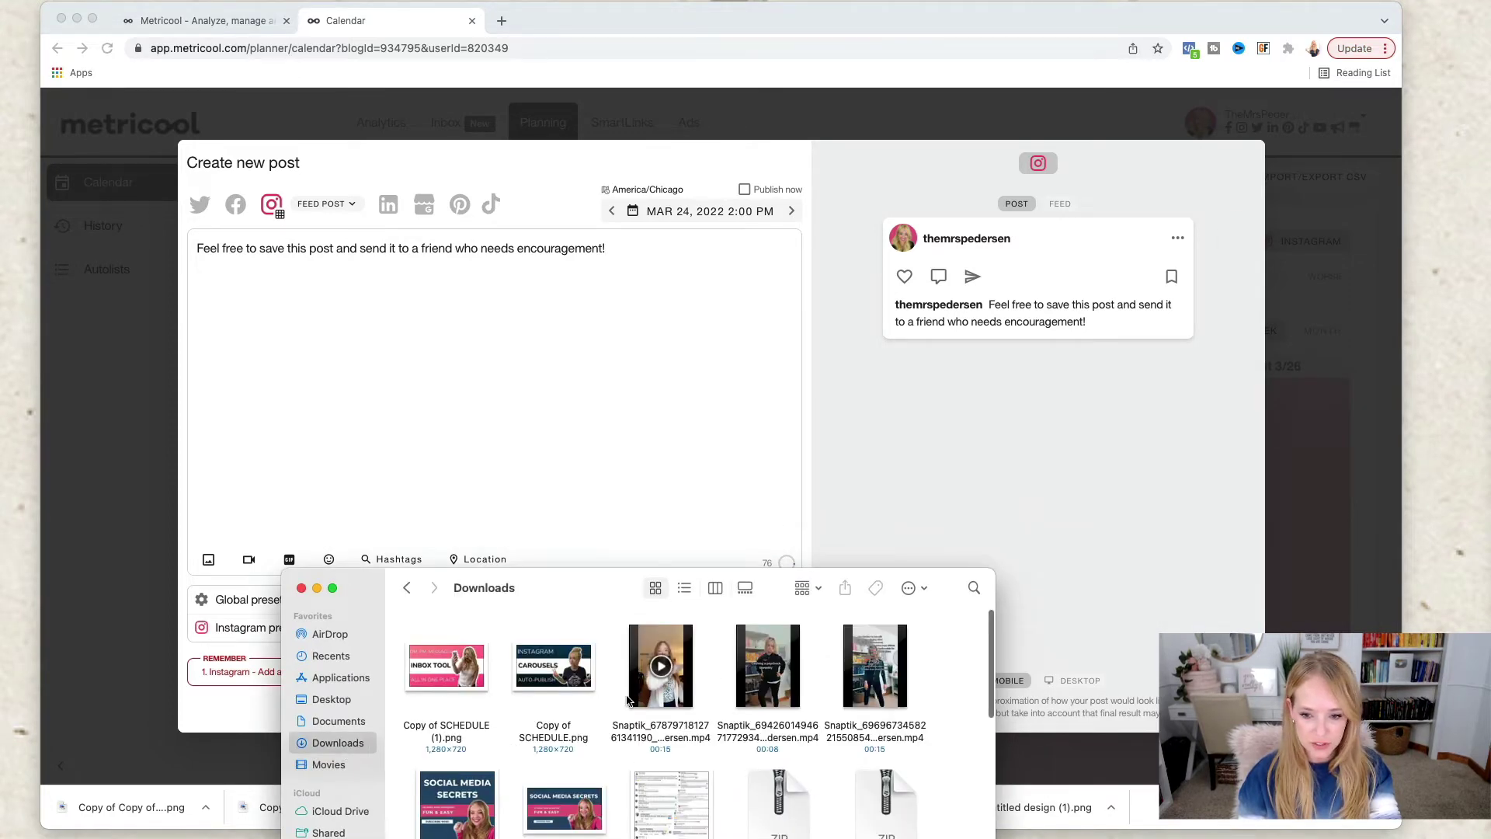
{"action": "scroll", "coordinate": [614, 701], "scroll_direction": "down", "scroll_amount": 5}
{"action": "left_click", "coordinate": [684, 662]}
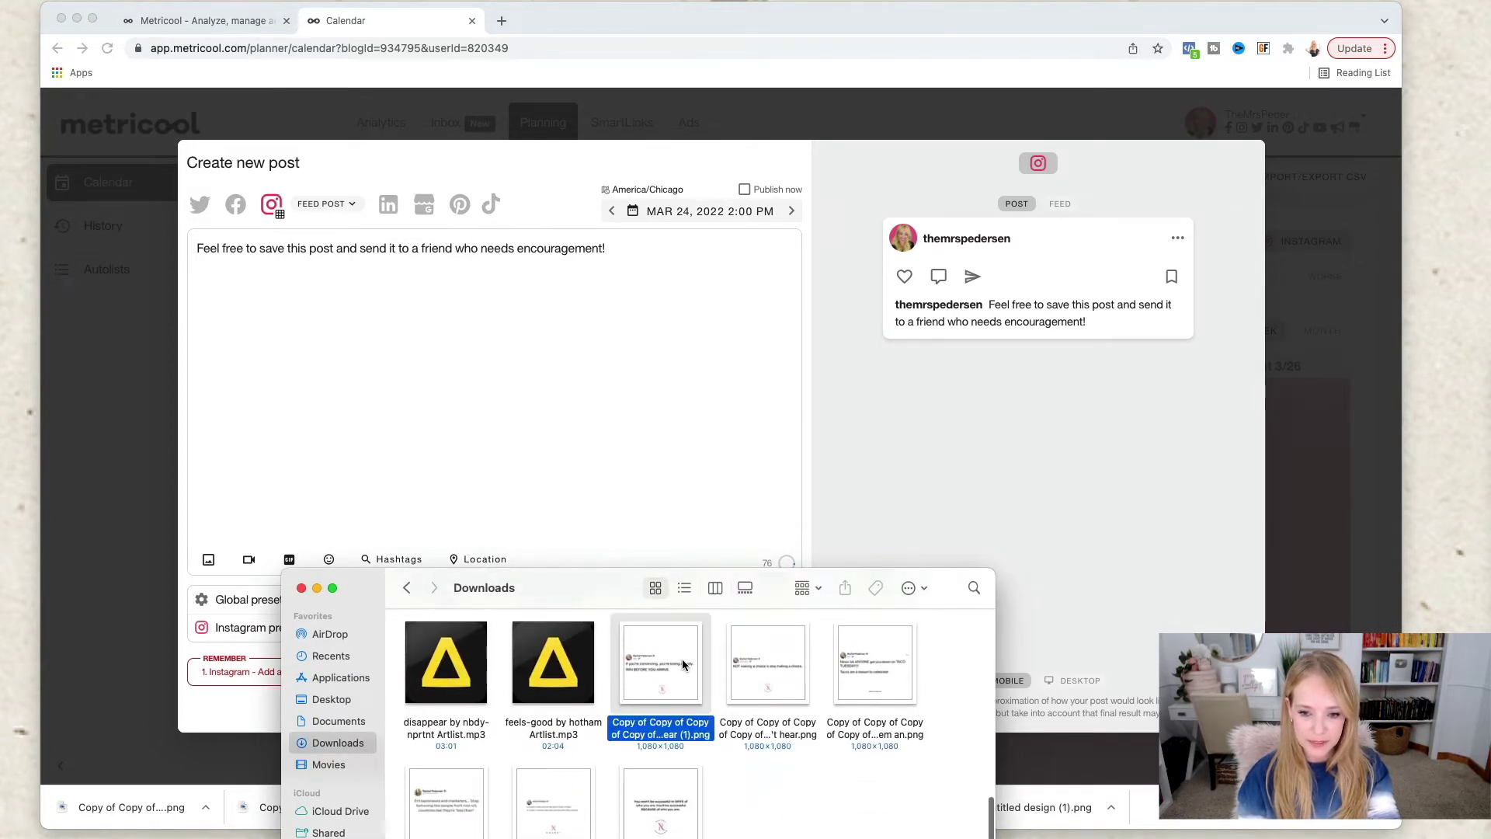
{"action": "left_click", "coordinate": [773, 660], "text": "super"}
{"action": "left_click", "coordinate": [889, 670], "text": "super"}
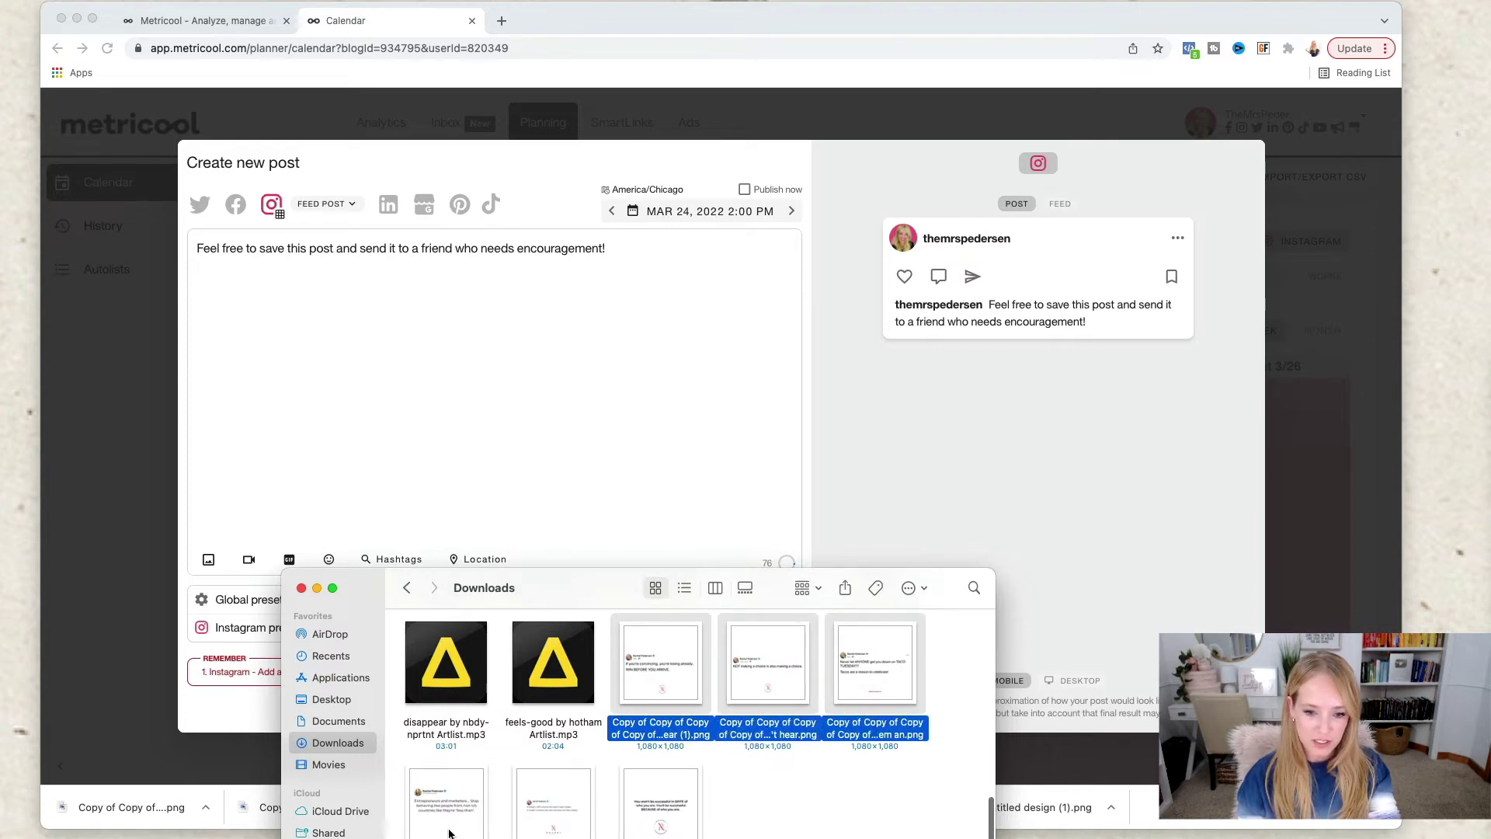
{"action": "left_click", "coordinate": [451, 794], "text": "super"}
{"action": "left_click", "coordinate": [564, 794], "text": "super"}
{"action": "left_click", "coordinate": [660, 780], "text": "super"}
{"action": "left_click_drag", "start_coordinate": [659, 777], "coordinate": [552, 398]}
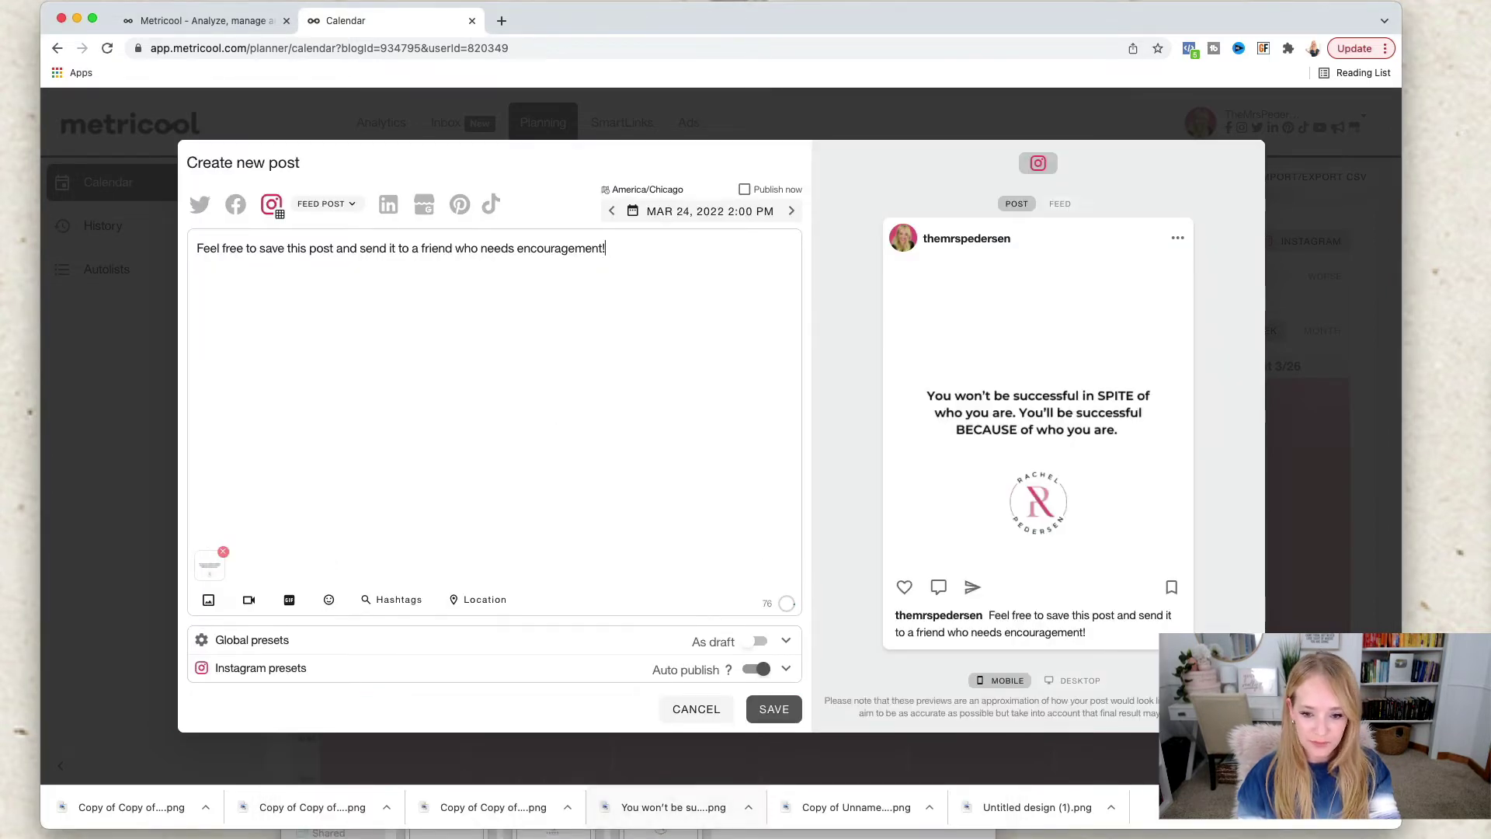
Reselect the six quote images in Downloads, then remove the attached image from the post
{"action": "left_click", "coordinate": [666, 832]}
{"action": "left_click", "coordinate": [668, 675]}
{"action": "left_click", "coordinate": [788, 664], "text": "super"}
{"action": "left_click", "coordinate": [854, 661], "text": "super"}
{"action": "left_click", "coordinate": [472, 814], "text": "super"}
{"action": "left_click", "coordinate": [538, 810], "text": "super"}
{"action": "left_click", "coordinate": [661, 808], "text": "super"}
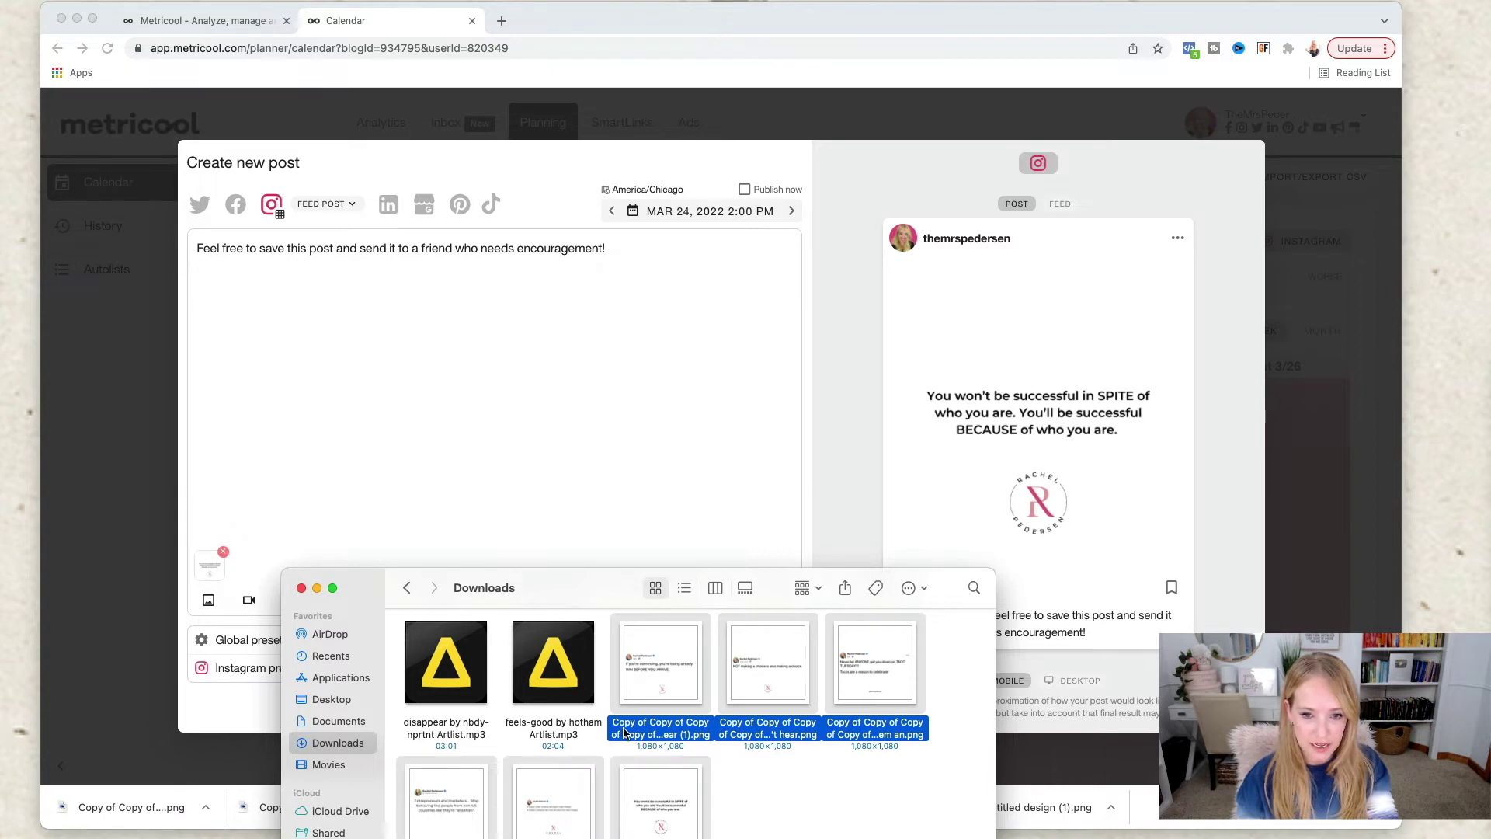
{"action": "left_click", "coordinate": [541, 445]}
{"action": "left_click", "coordinate": [224, 555]}
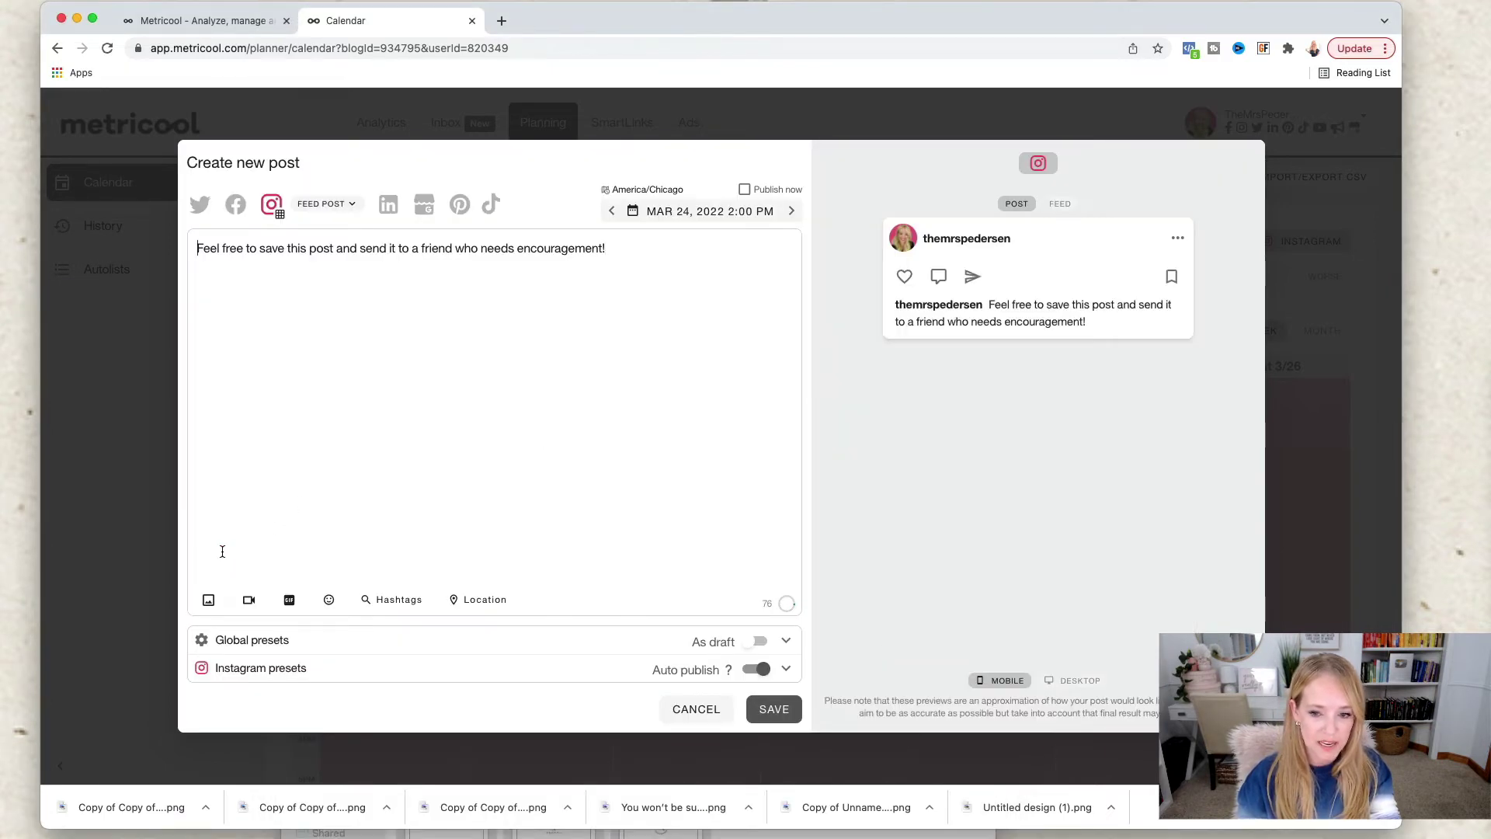
Drag the quote PNGs from Downloads into the post until six carousel thumbnails appear
{"action": "left_click_drag", "start_coordinate": [654, 679], "coordinate": [594, 413]}
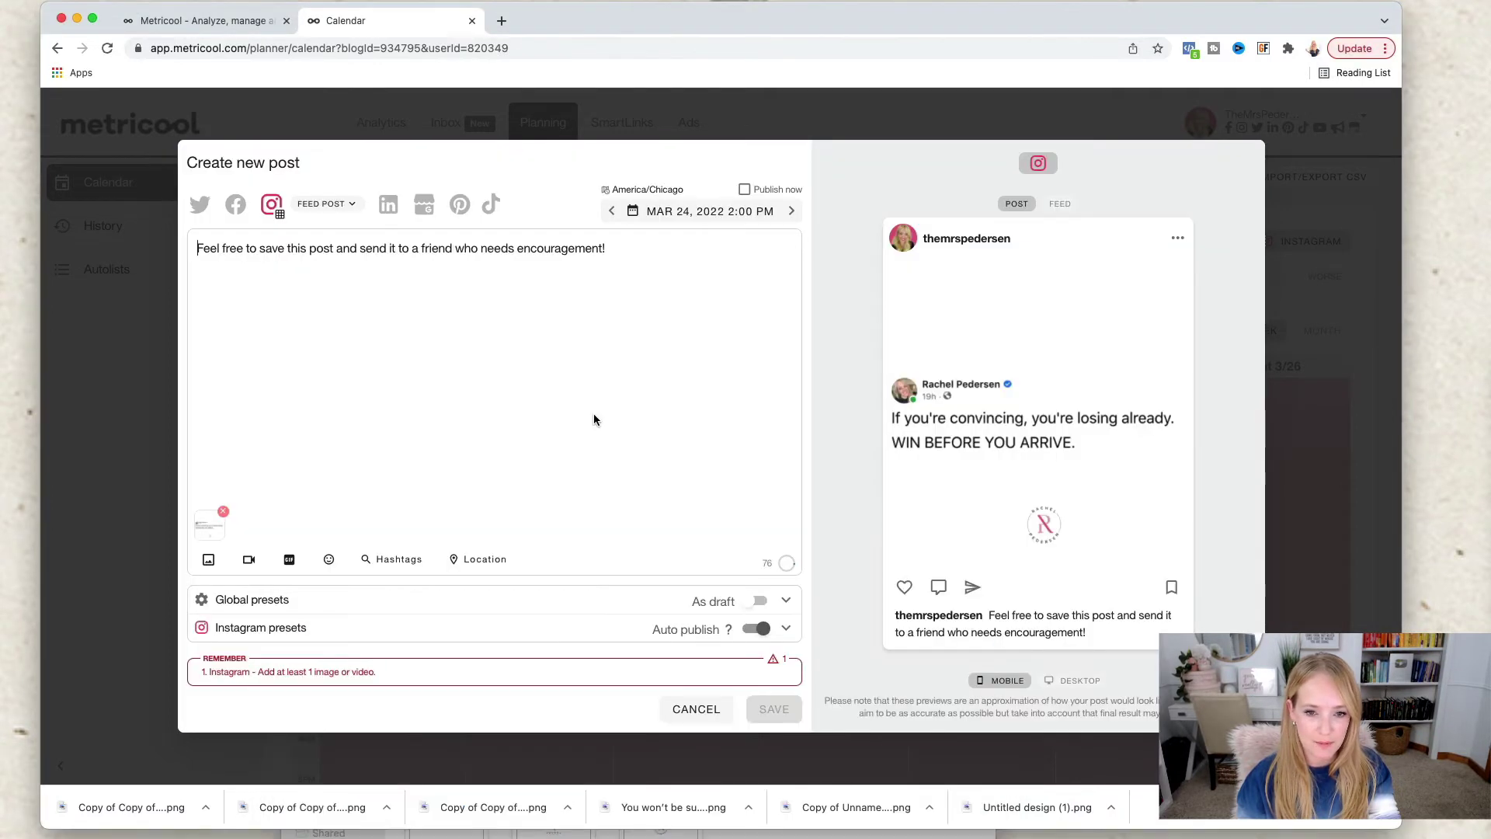
{"action": "key", "text": "super+Tab"}
{"action": "left_click_drag", "start_coordinate": [785, 684], "coordinate": [640, 482]}
{"action": "key", "text": "super+Tab"}
{"action": "left_click_drag", "start_coordinate": [851, 682], "coordinate": [613, 509]}
{"action": "left_click", "coordinate": [448, 825]}
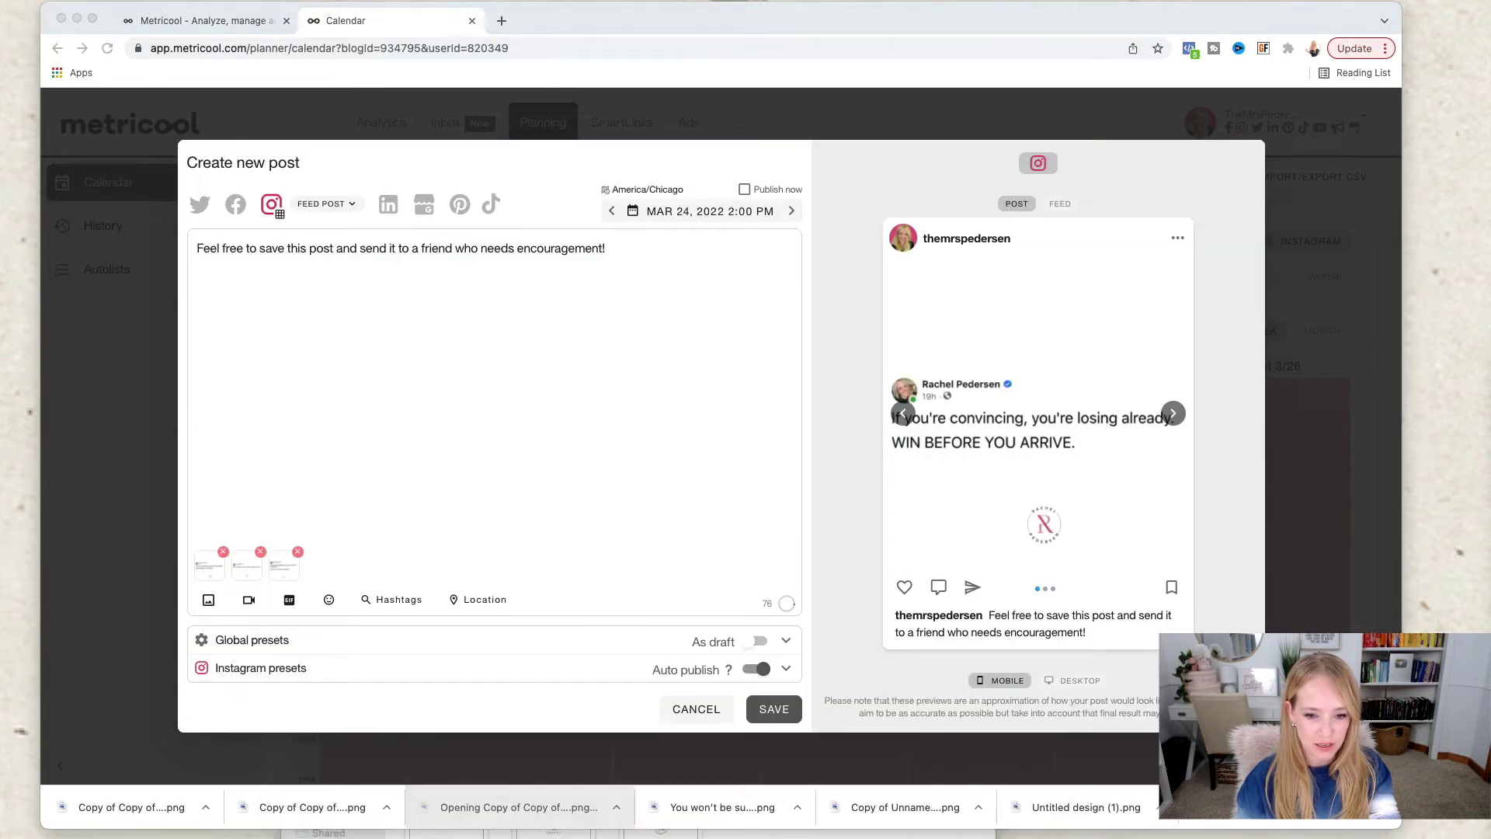
{"action": "left_click_drag", "start_coordinate": [444, 835], "coordinate": [483, 389]}
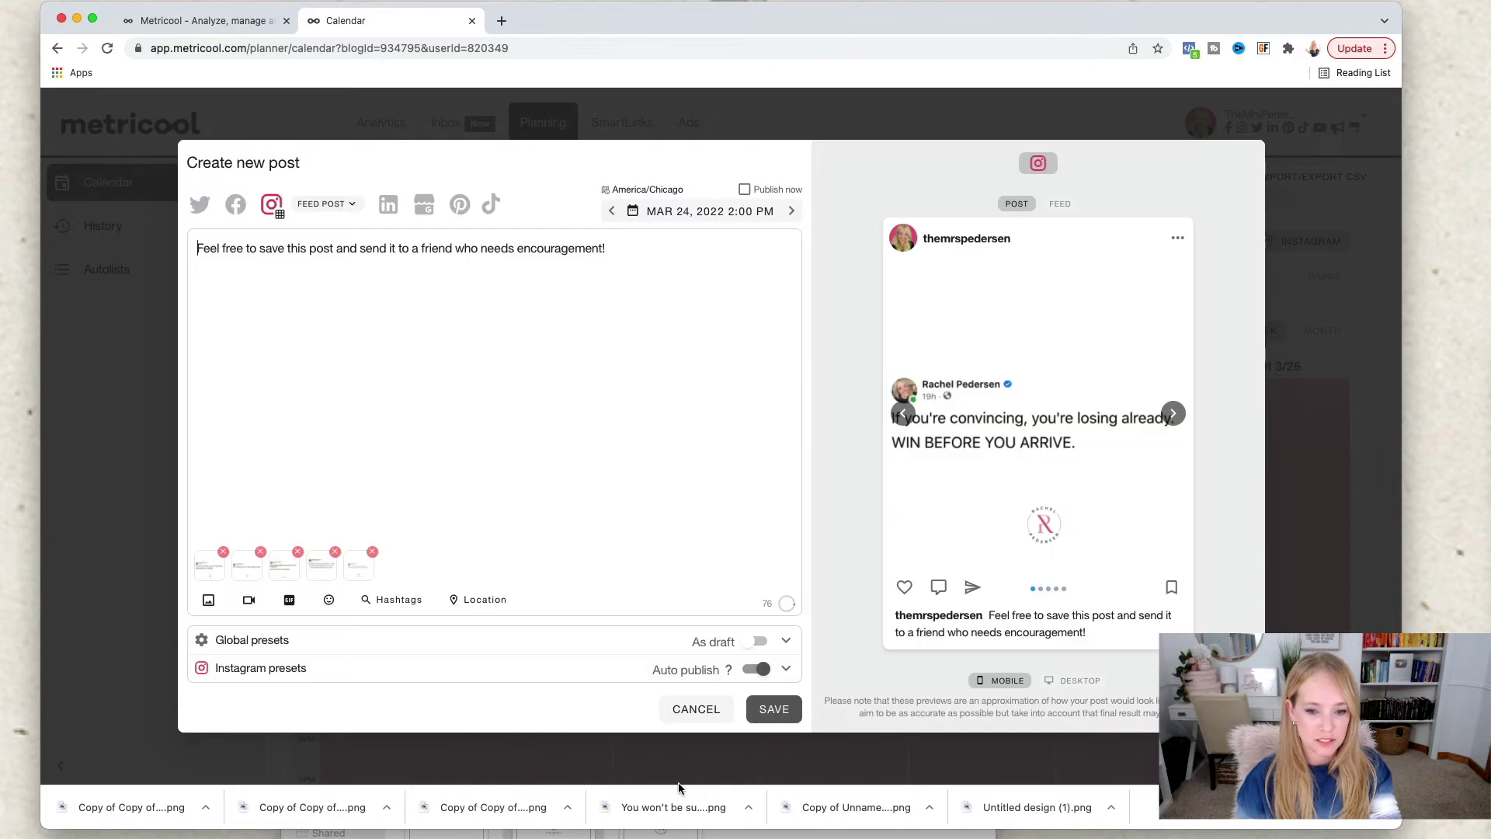
{"action": "left_click_drag", "start_coordinate": [678, 789], "coordinate": [617, 534]}
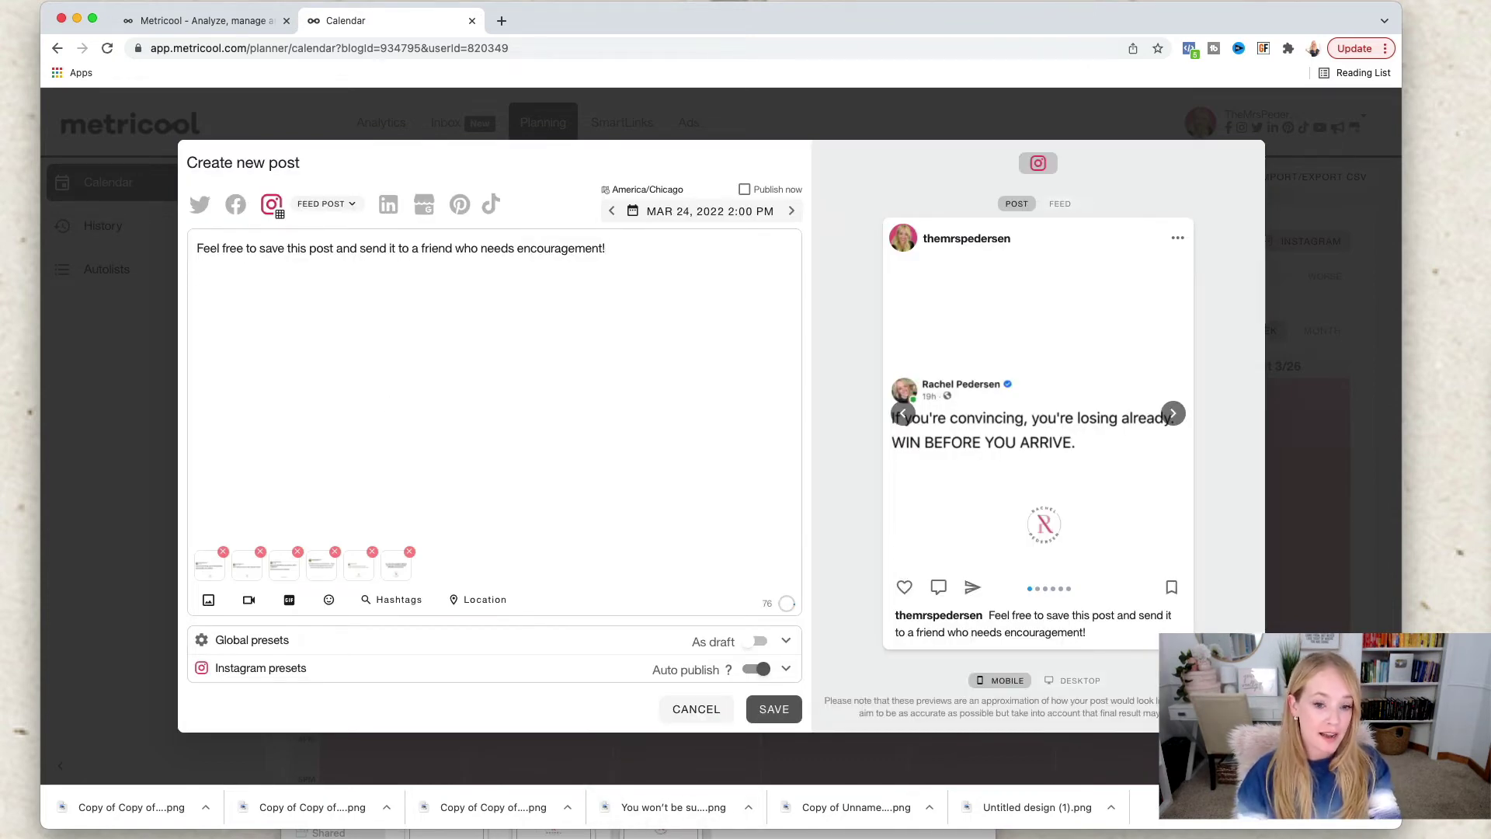
Search hashtags for 'quotesforentrepreneurs' and add #motivationalquotesforentrepreneurs to the caption
{"action": "left_click", "coordinate": [392, 600]}
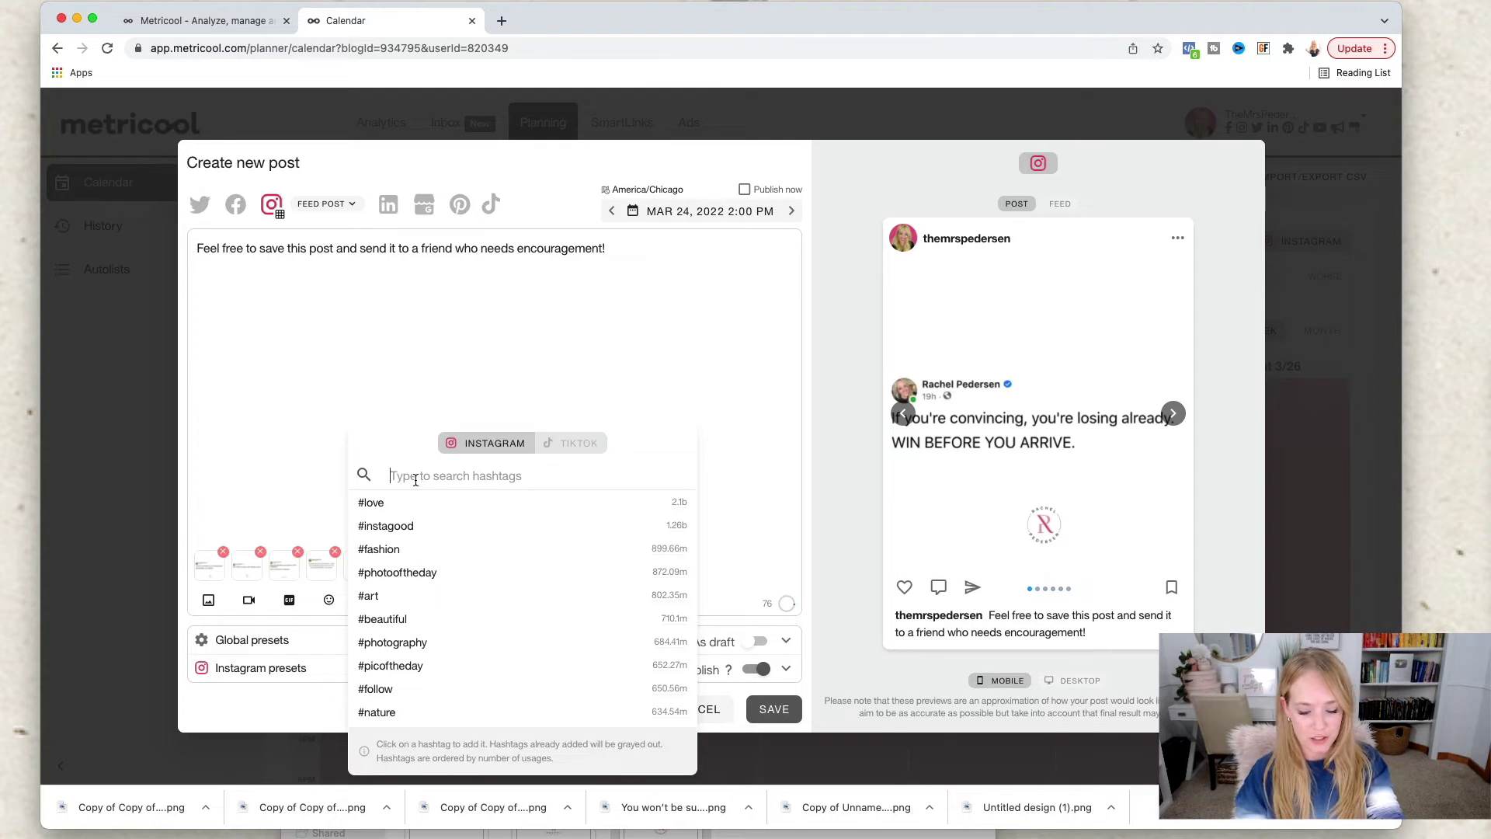
{"action": "type", "text": "quotes"}
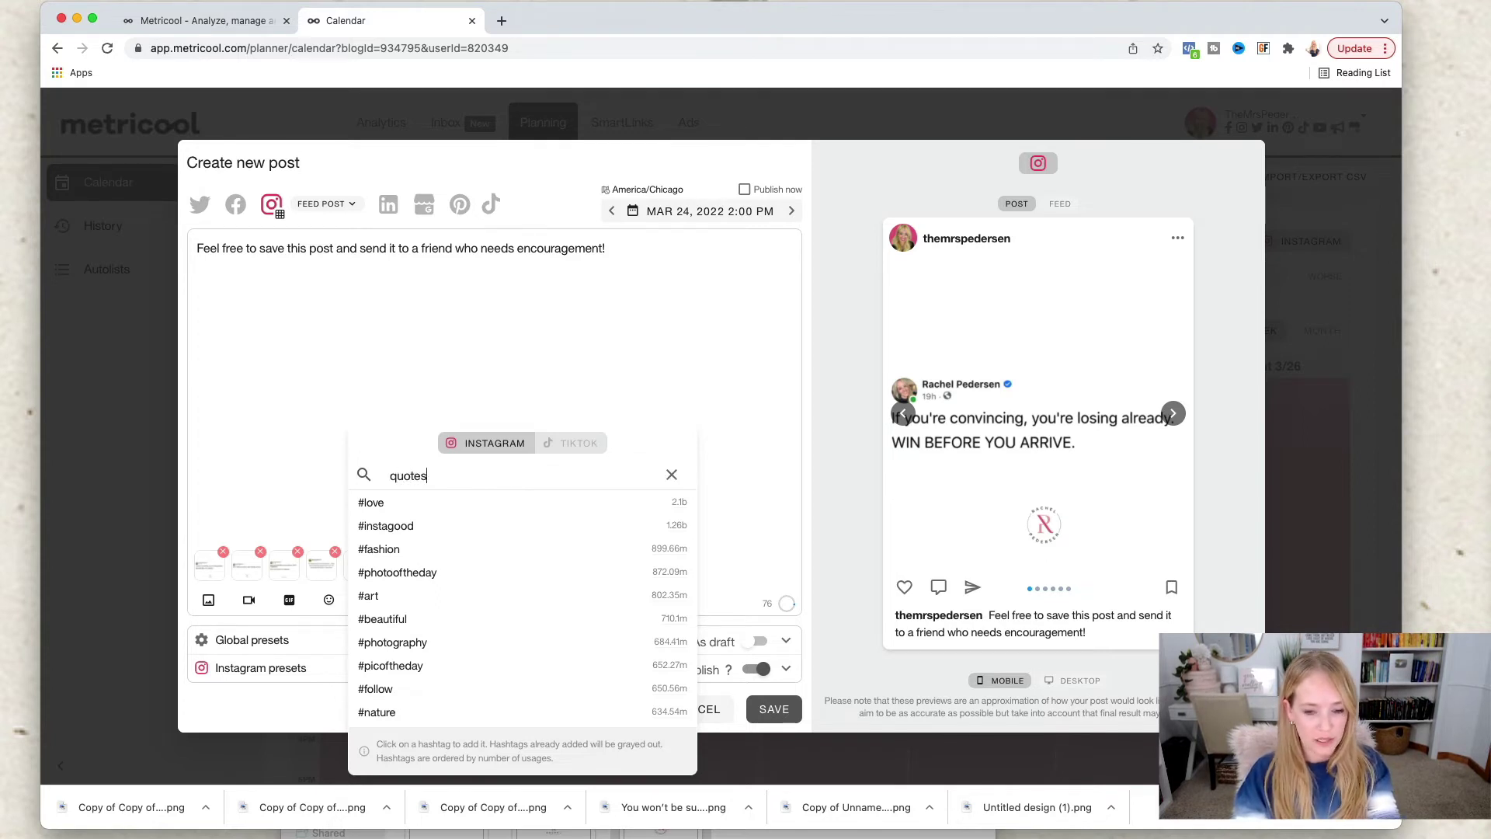
{"action": "type", "text": "forentrepreneurs"}
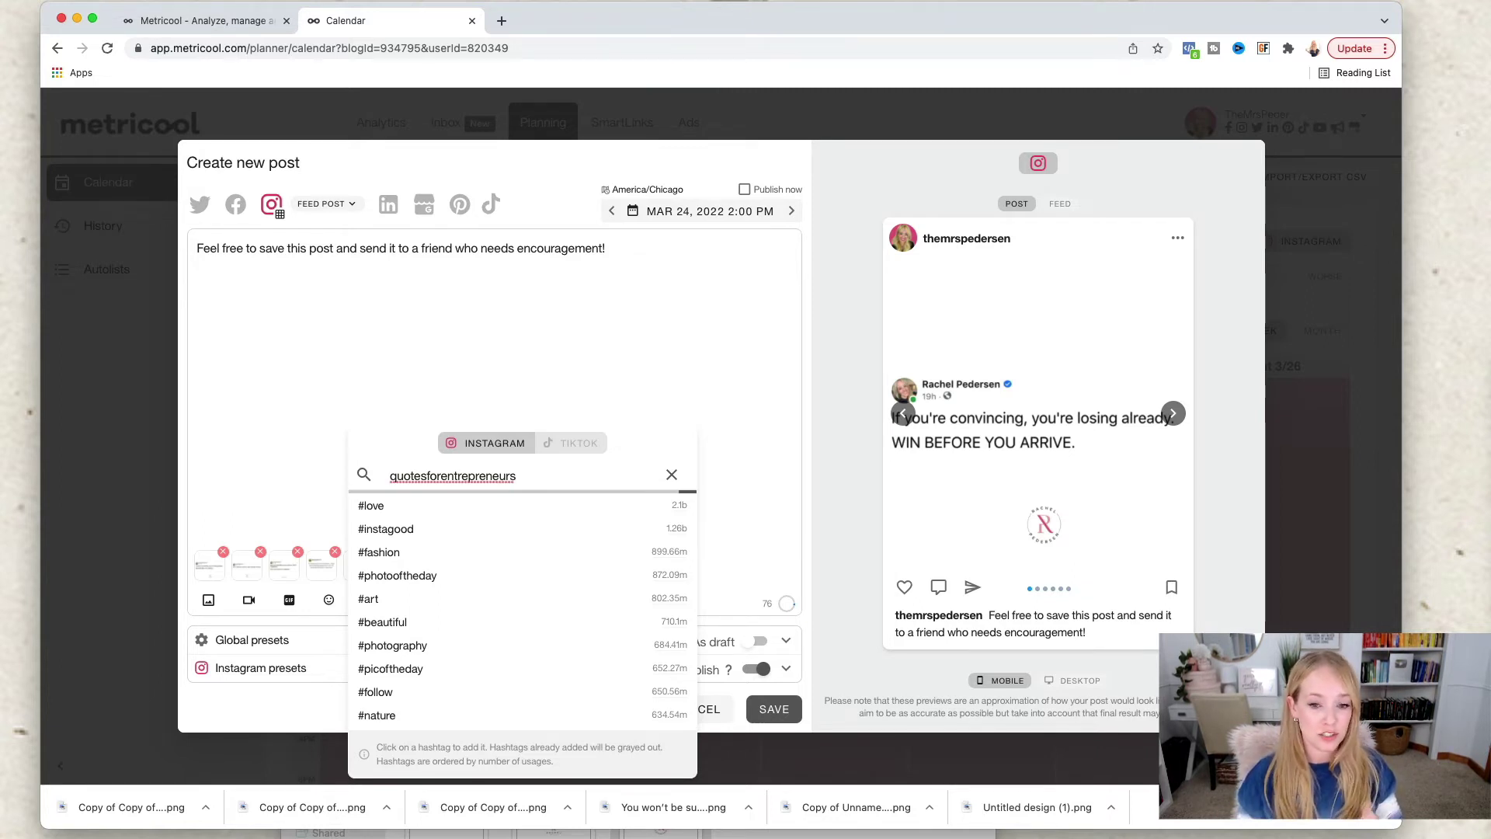
{"action": "left_click", "coordinate": [425, 505]}
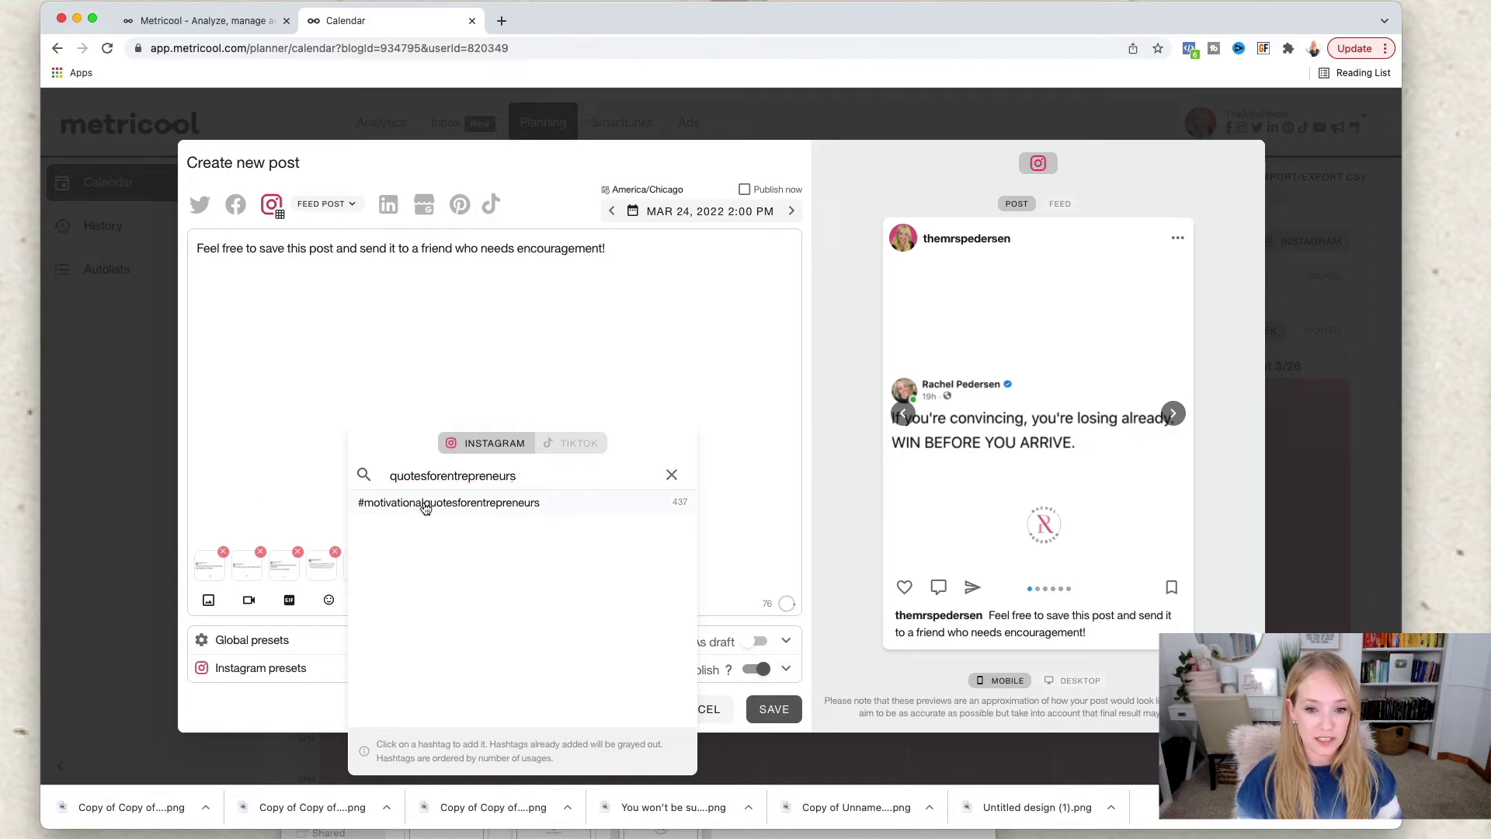
{"action": "left_click", "coordinate": [437, 299]}
Narrow the search to 'quotes' and add #motivationalquotes, #inspirationalquotes, #lifequotes, #quotestoliveby, #successquotes
{"action": "left_click", "coordinate": [388, 601]}
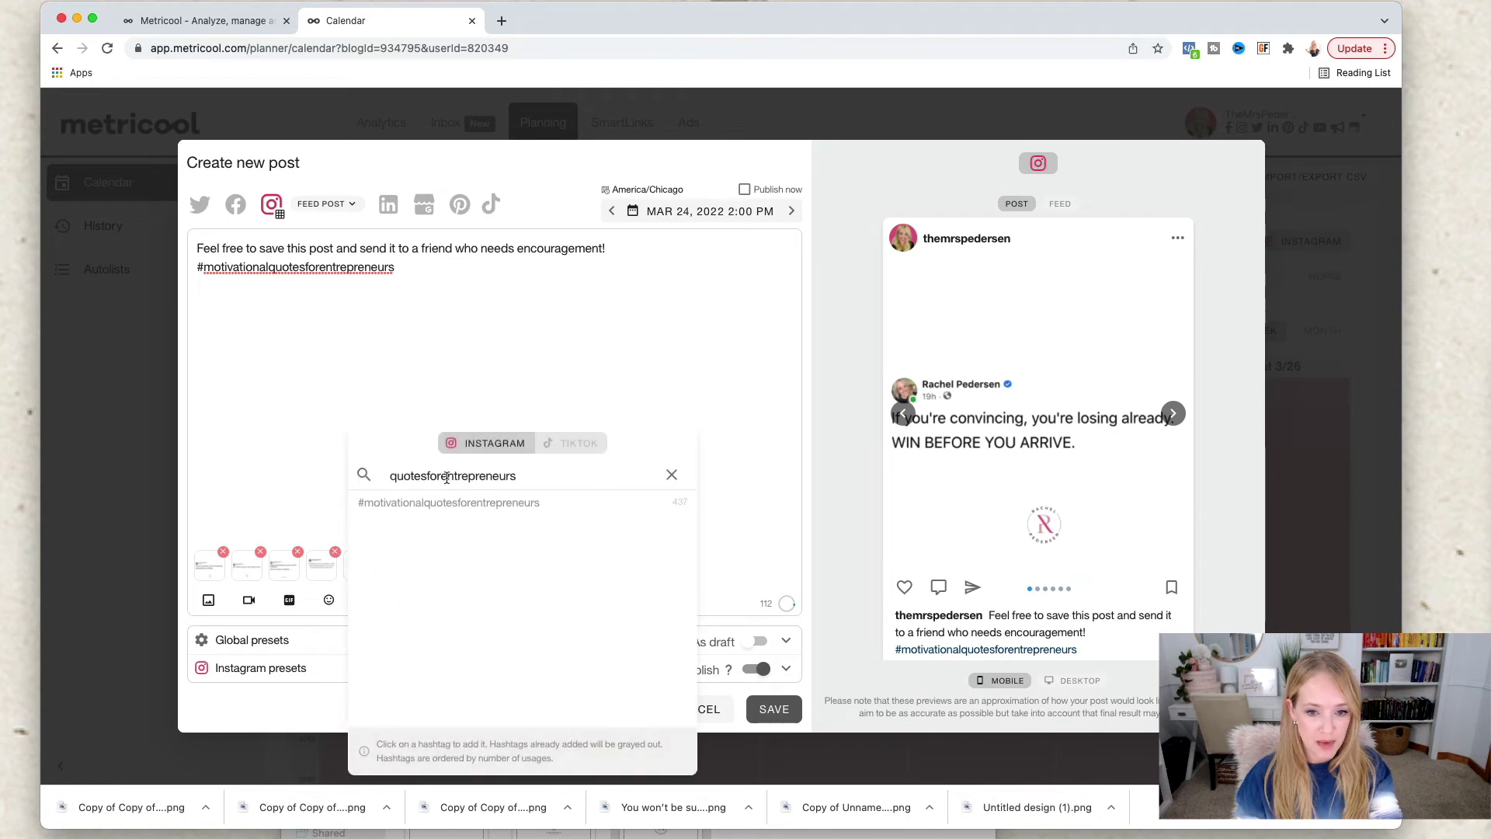
{"action": "mouse_move", "coordinate": [519, 477]}
{"action": "left_mouse_down"}
{"action": "mouse_move", "coordinate": [428, 477]}
{"action": "mouse_move", "coordinate": [519, 477]}
{"action": "left_mouse_up"}
{"action": "left_click", "coordinate": [428, 477]}
{"action": "key", "text": "BackSpace"}
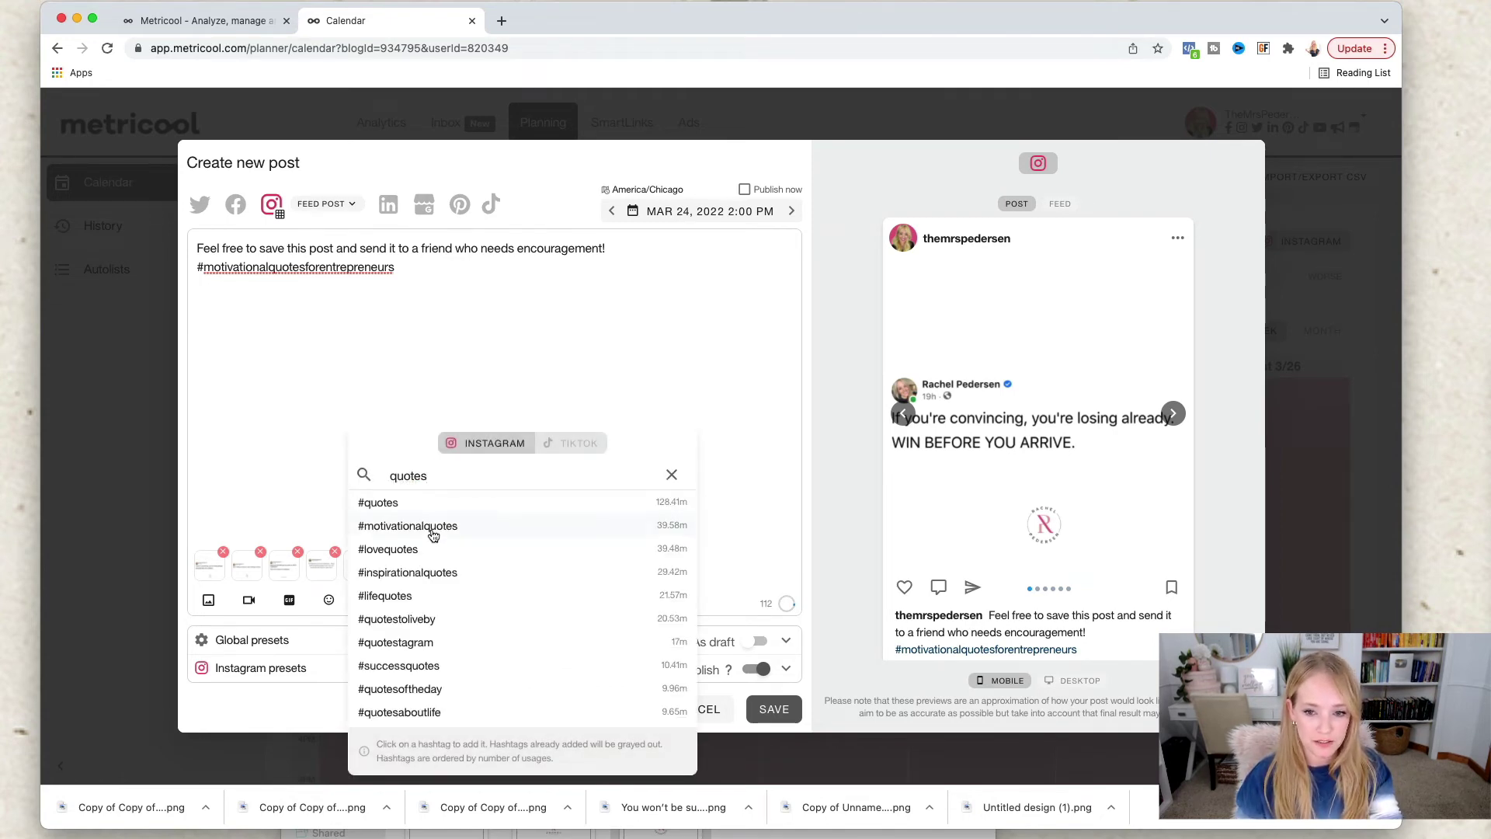
{"action": "left_click", "coordinate": [433, 534]}
{"action": "left_click", "coordinate": [449, 574]}
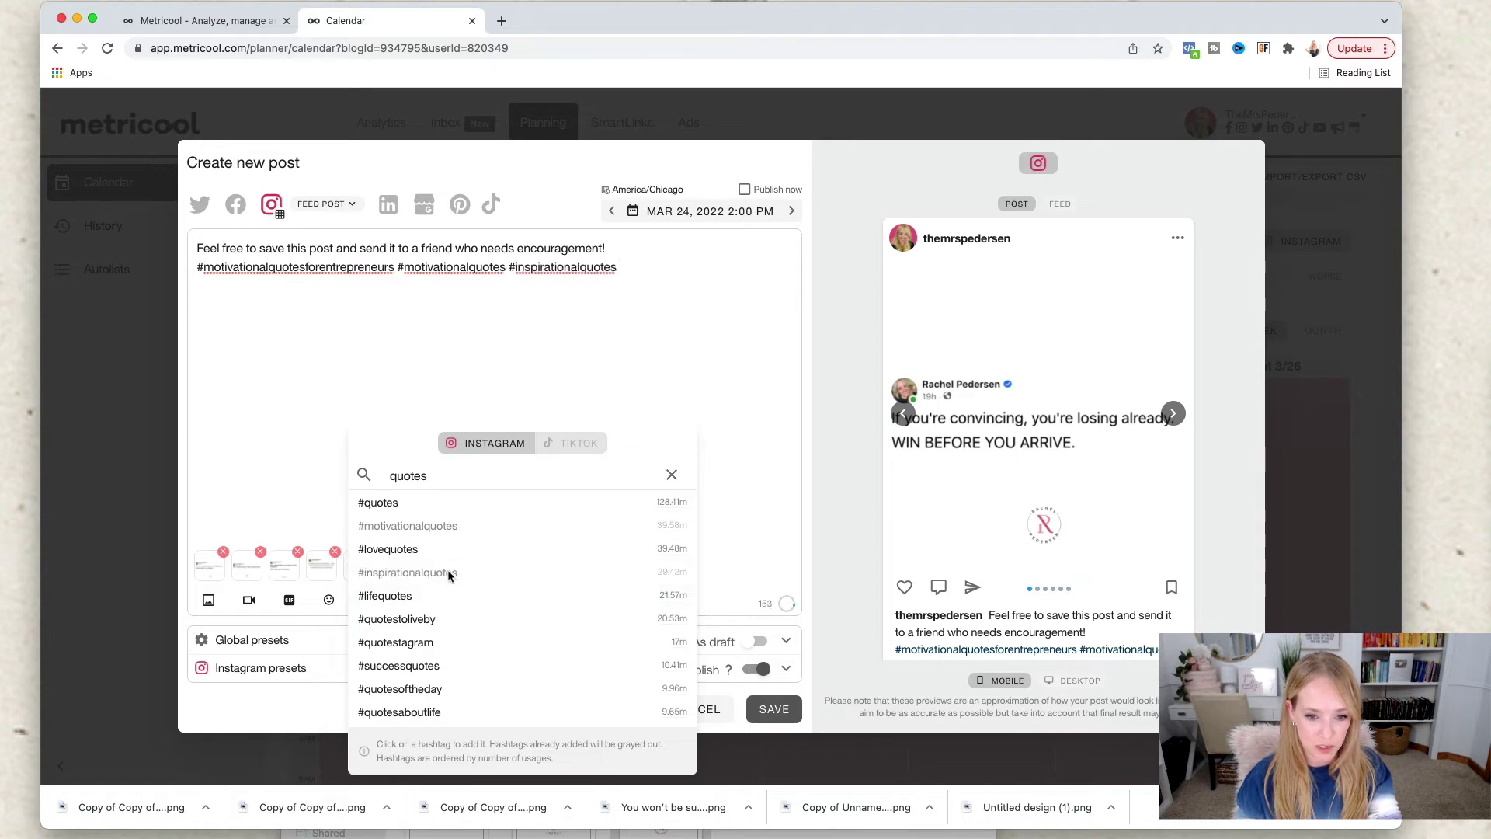
{"action": "left_click", "coordinate": [424, 597]}
{"action": "left_click", "coordinate": [415, 622]}
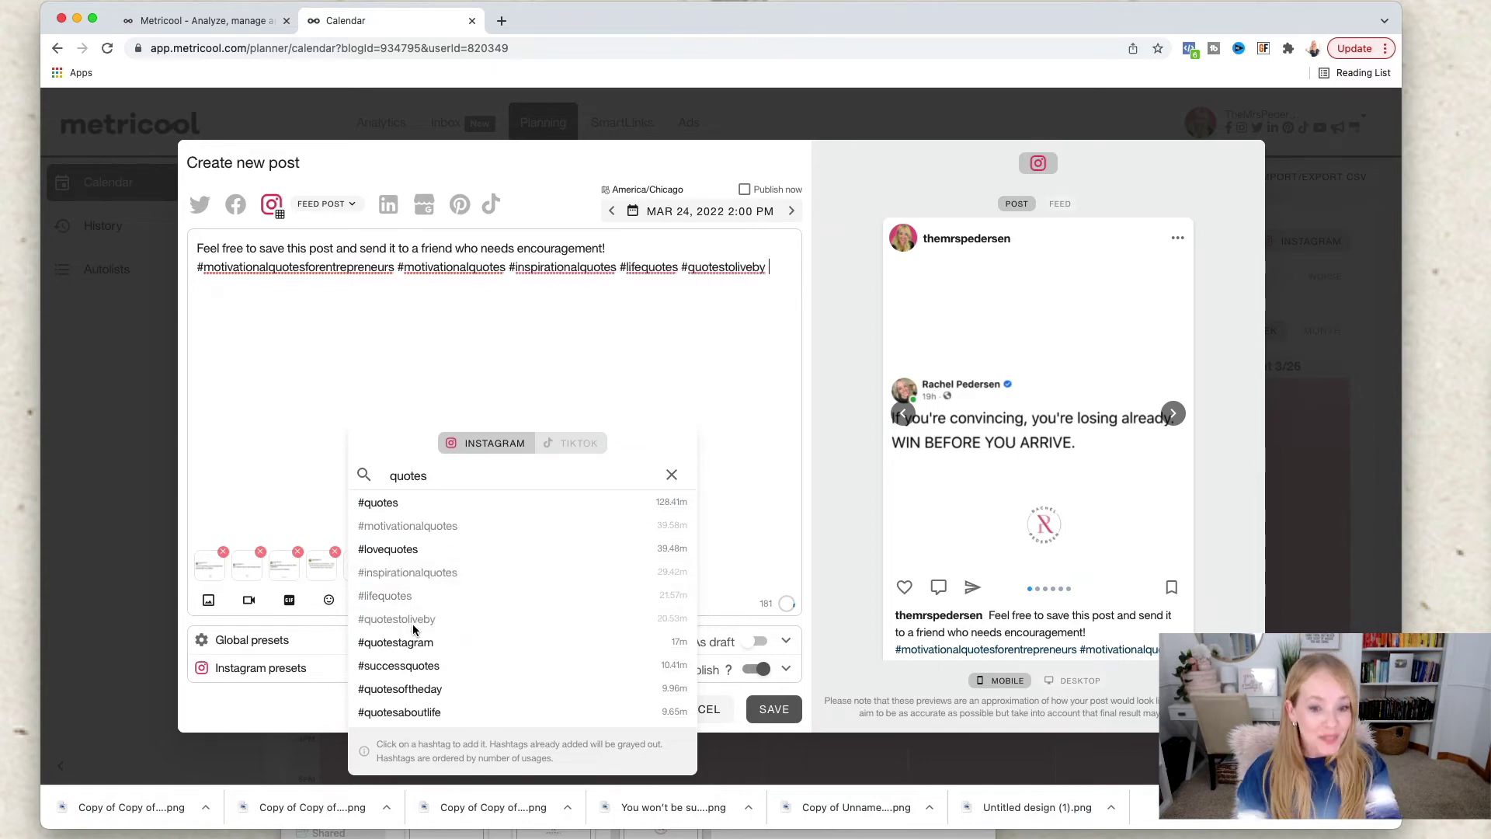
{"action": "left_click", "coordinate": [420, 670]}
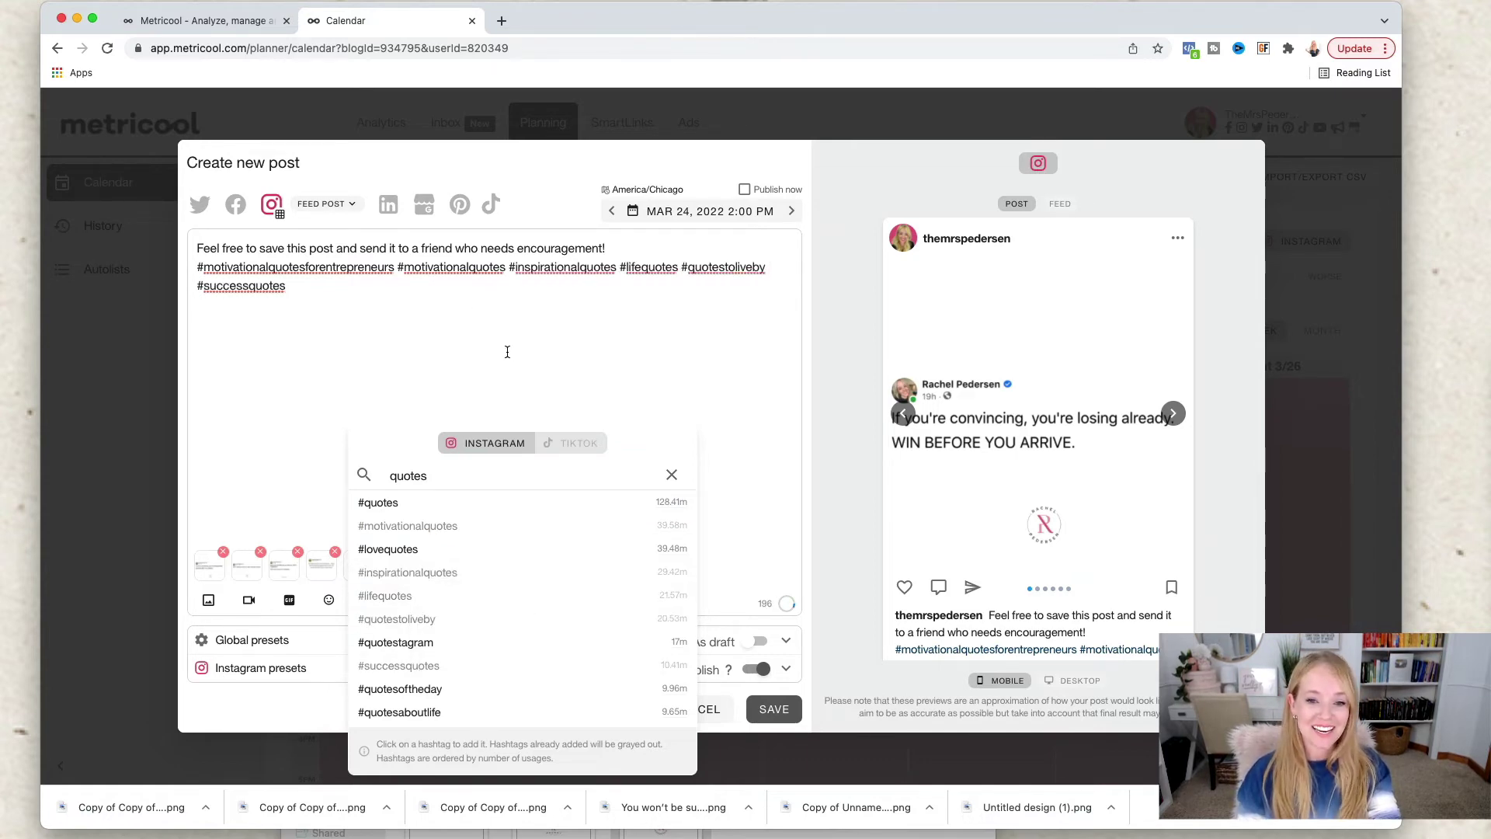
{"action": "left_click", "coordinate": [671, 475]}
{"action": "left_click", "coordinate": [647, 355]}
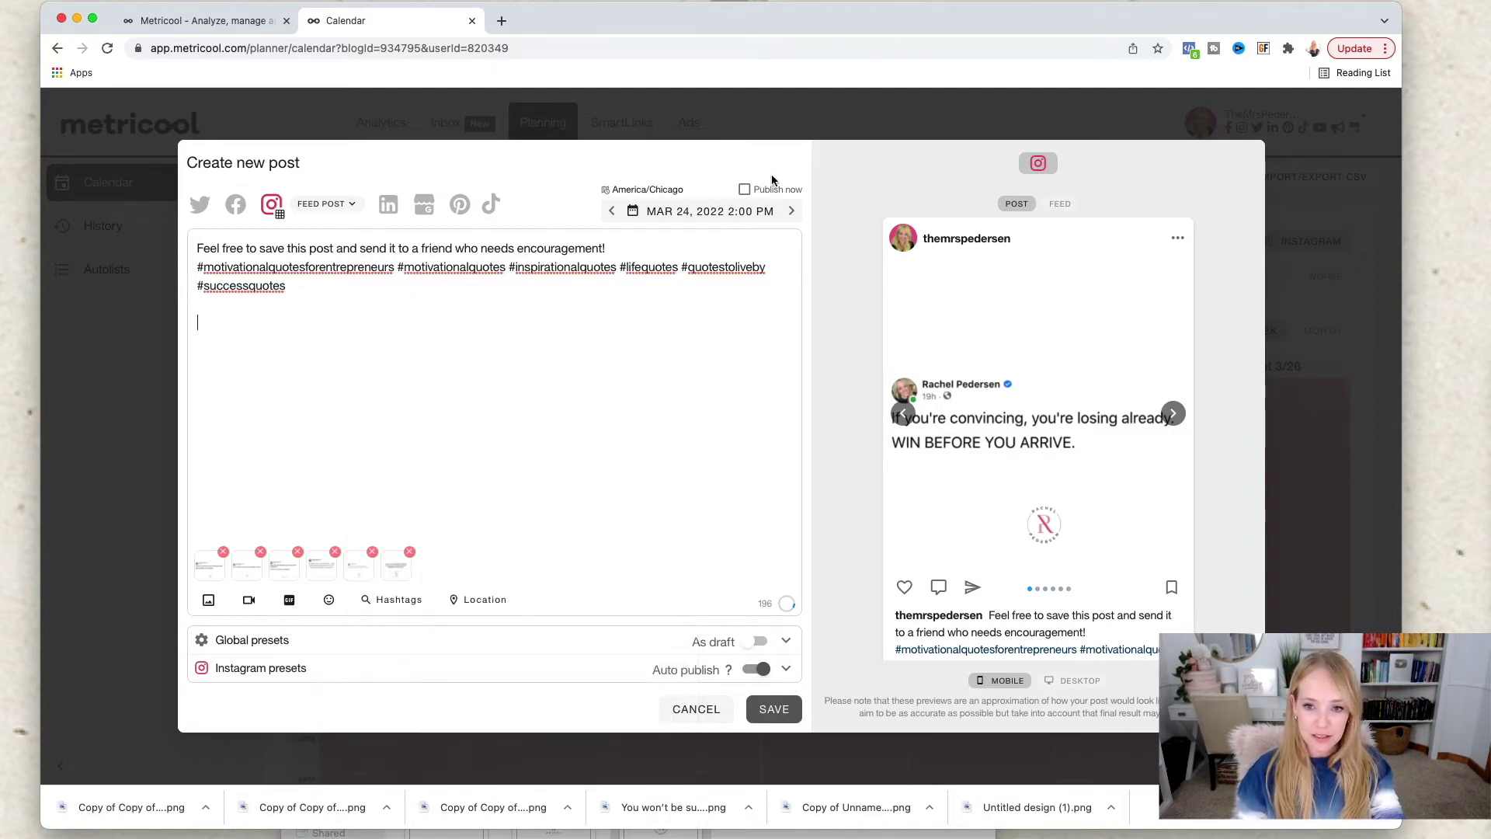
Keep the schedule at Mar 24, 2022 2:00 PM and advance the preview to the next slide
{"action": "left_click", "coordinate": [738, 223]}
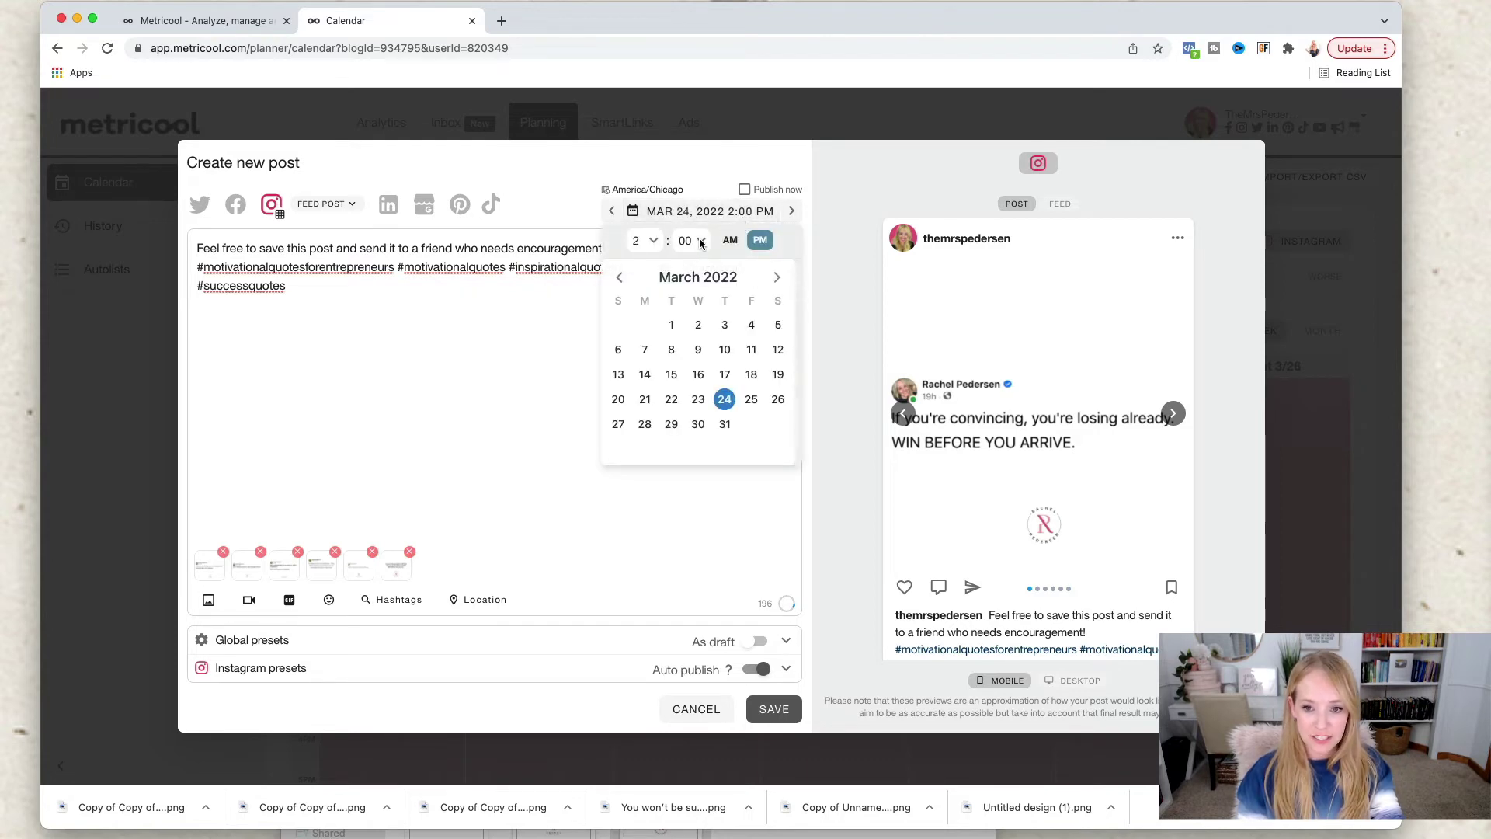
{"action": "left_click", "coordinate": [700, 242]}
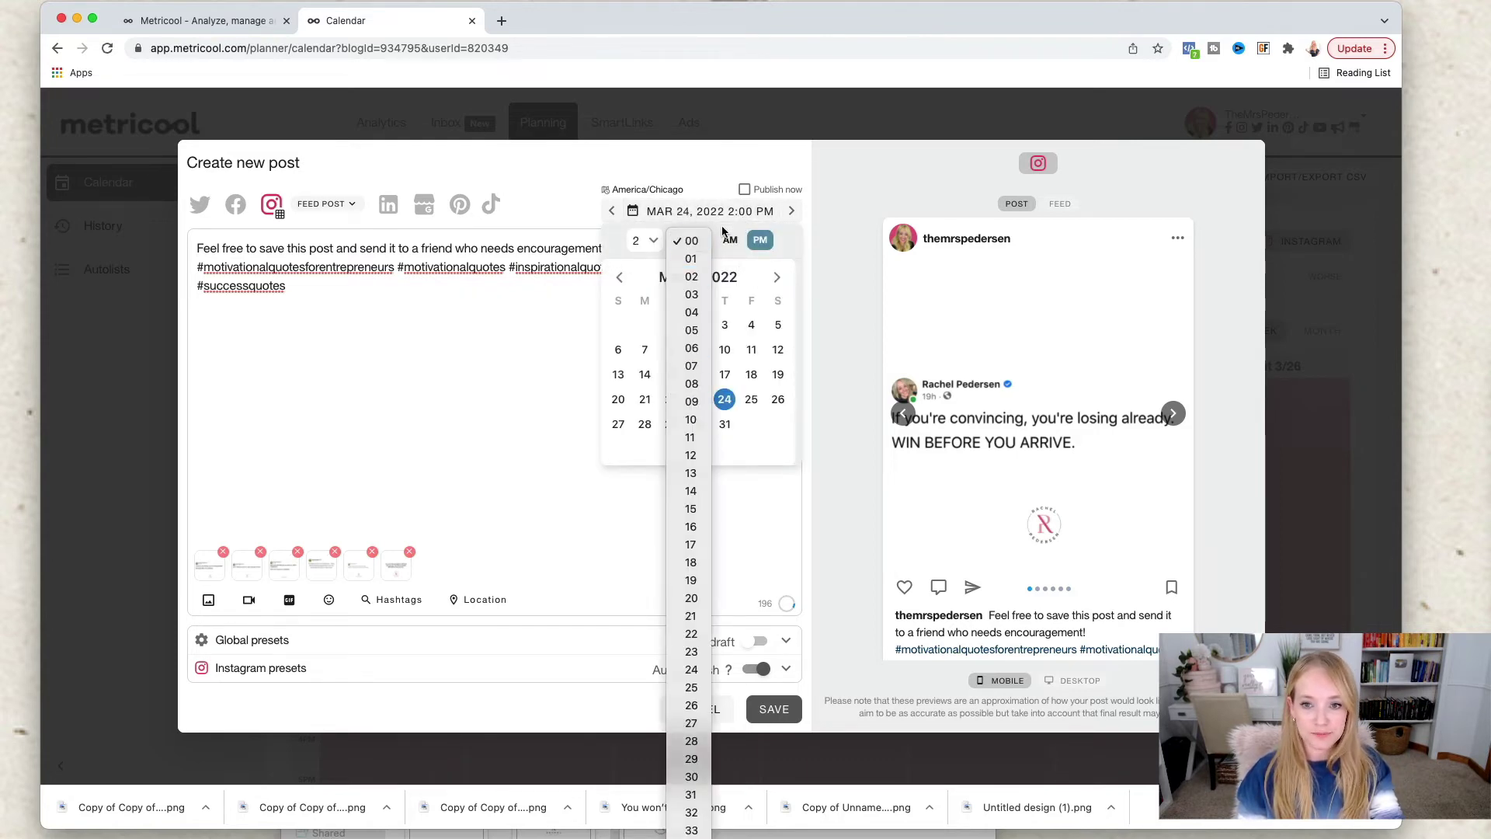
{"action": "left_click", "coordinate": [716, 225]}
{"action": "left_click", "coordinate": [758, 164]}
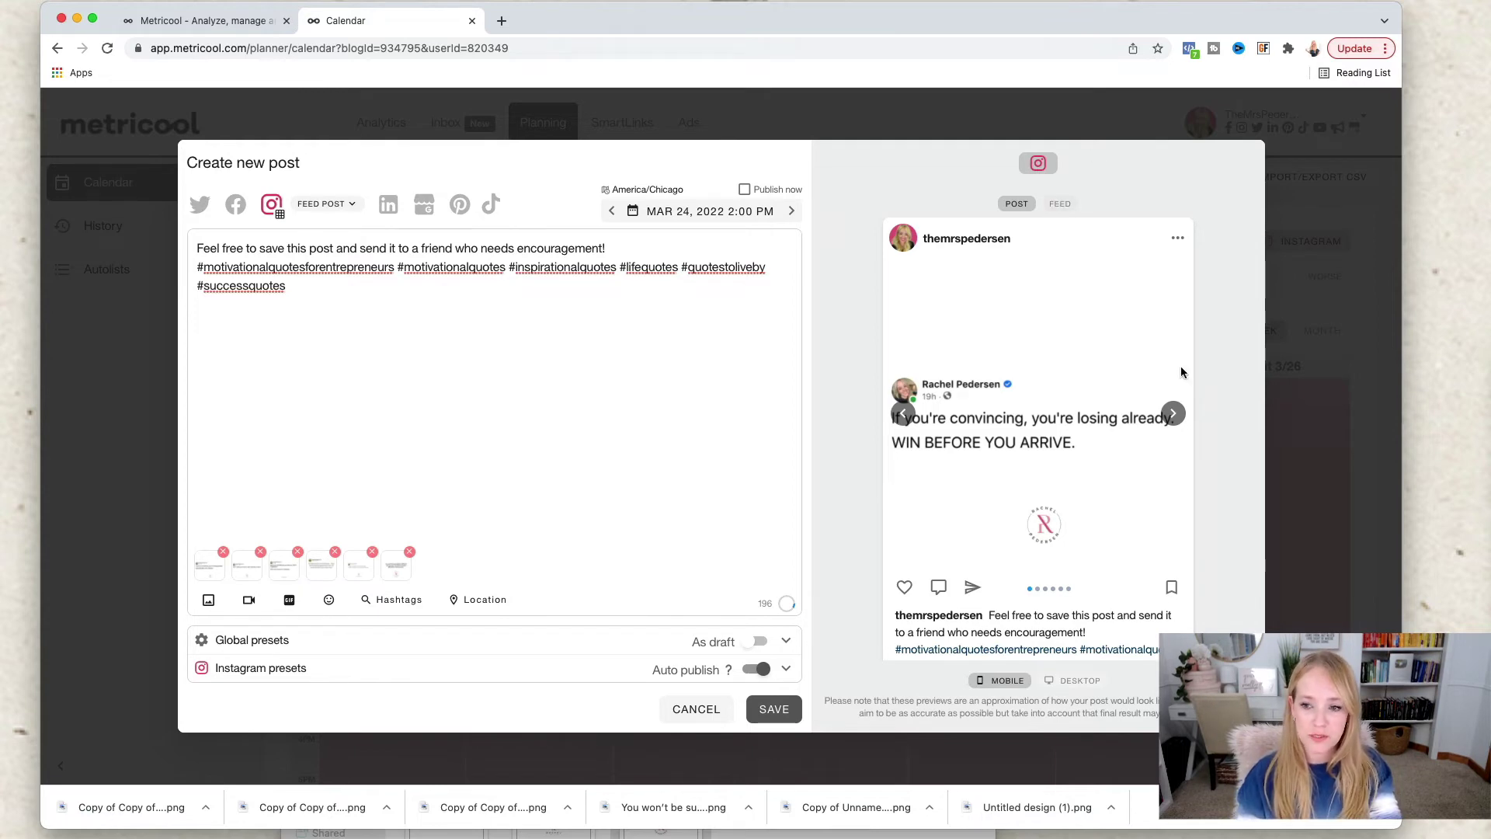
{"action": "left_click", "coordinate": [1173, 413]}
Move the fourth image to the first carousel slot, switch the preview to Feed, and return to the caption
{"action": "left_click_drag", "start_coordinate": [316, 566], "coordinate": [214, 567]}
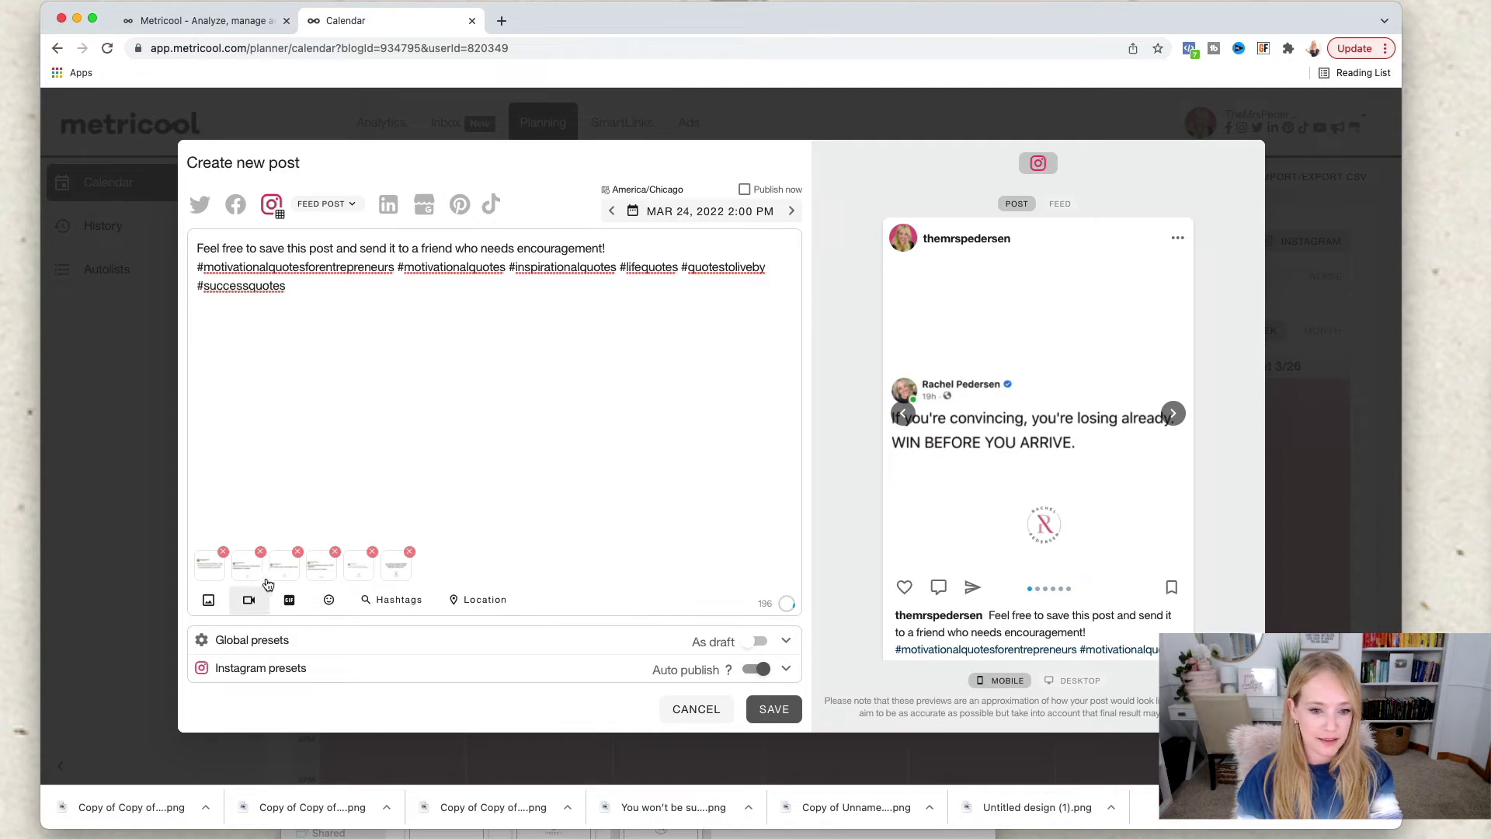
{"action": "left_click", "coordinate": [1060, 207]}
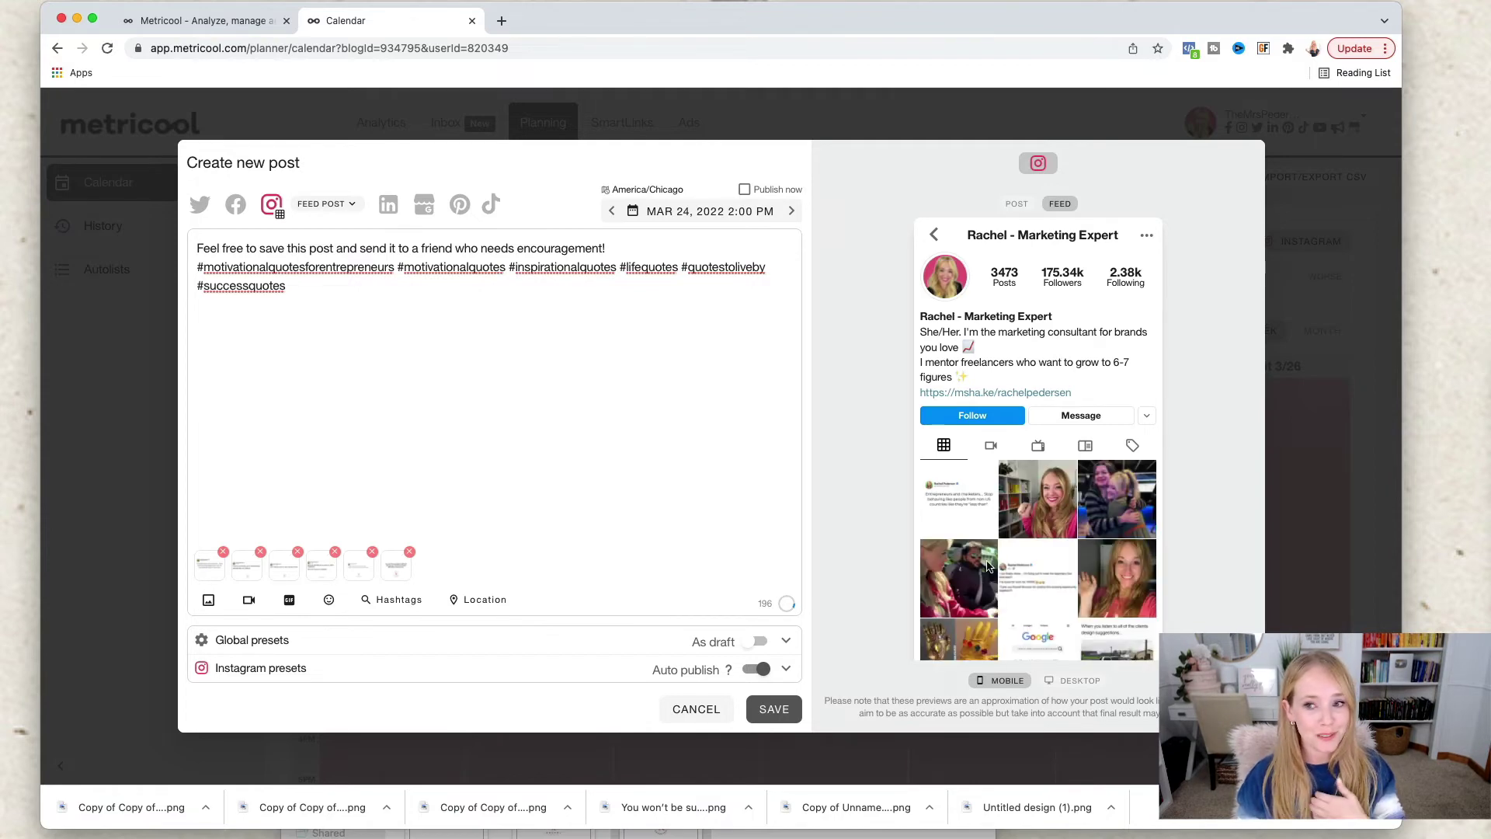
{"action": "scroll", "coordinate": [988, 565], "scroll_direction": "down", "scroll_amount": 1}
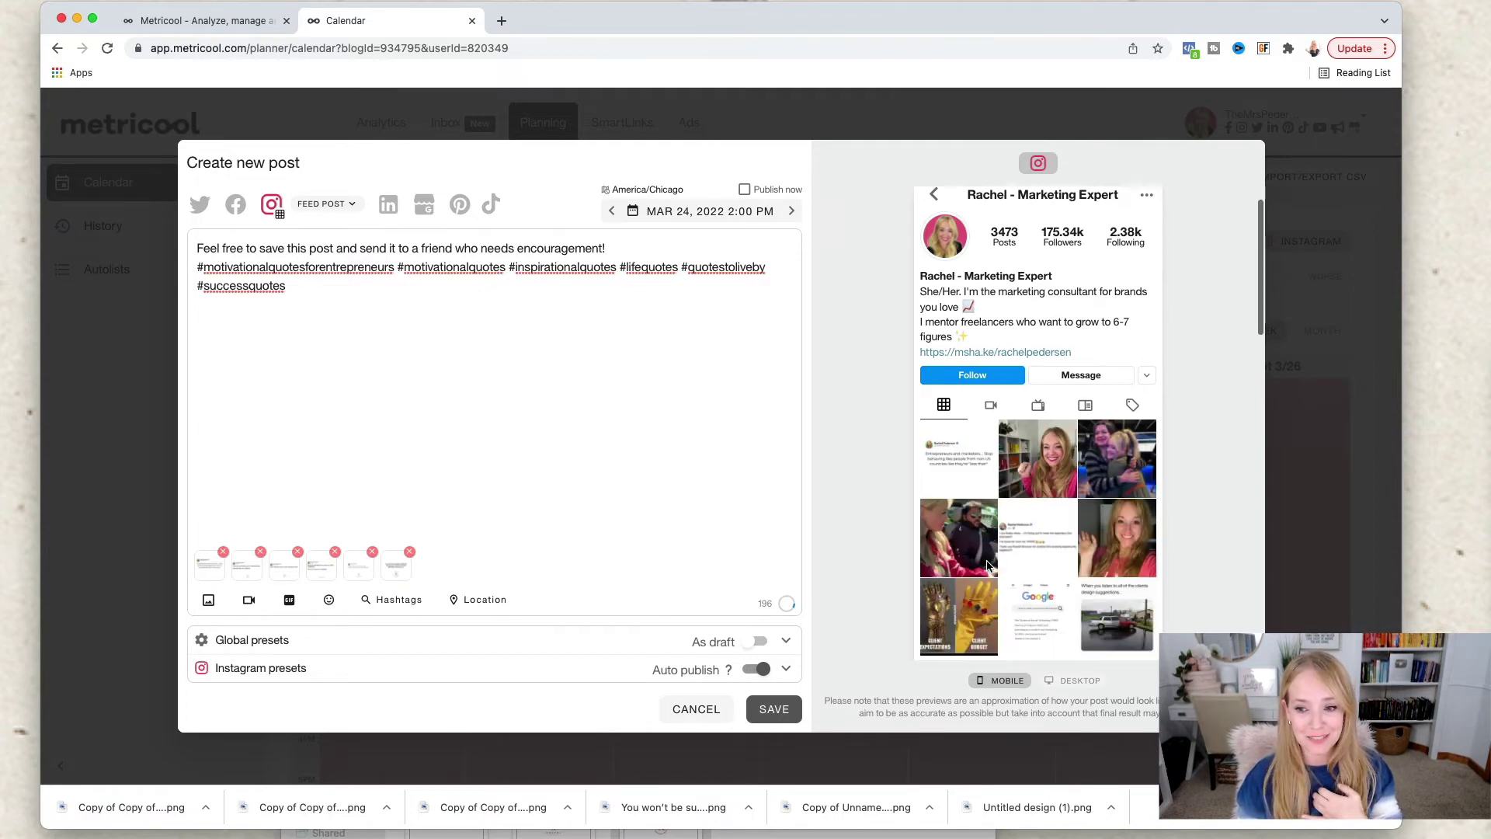
{"action": "left_click", "coordinate": [583, 417]}
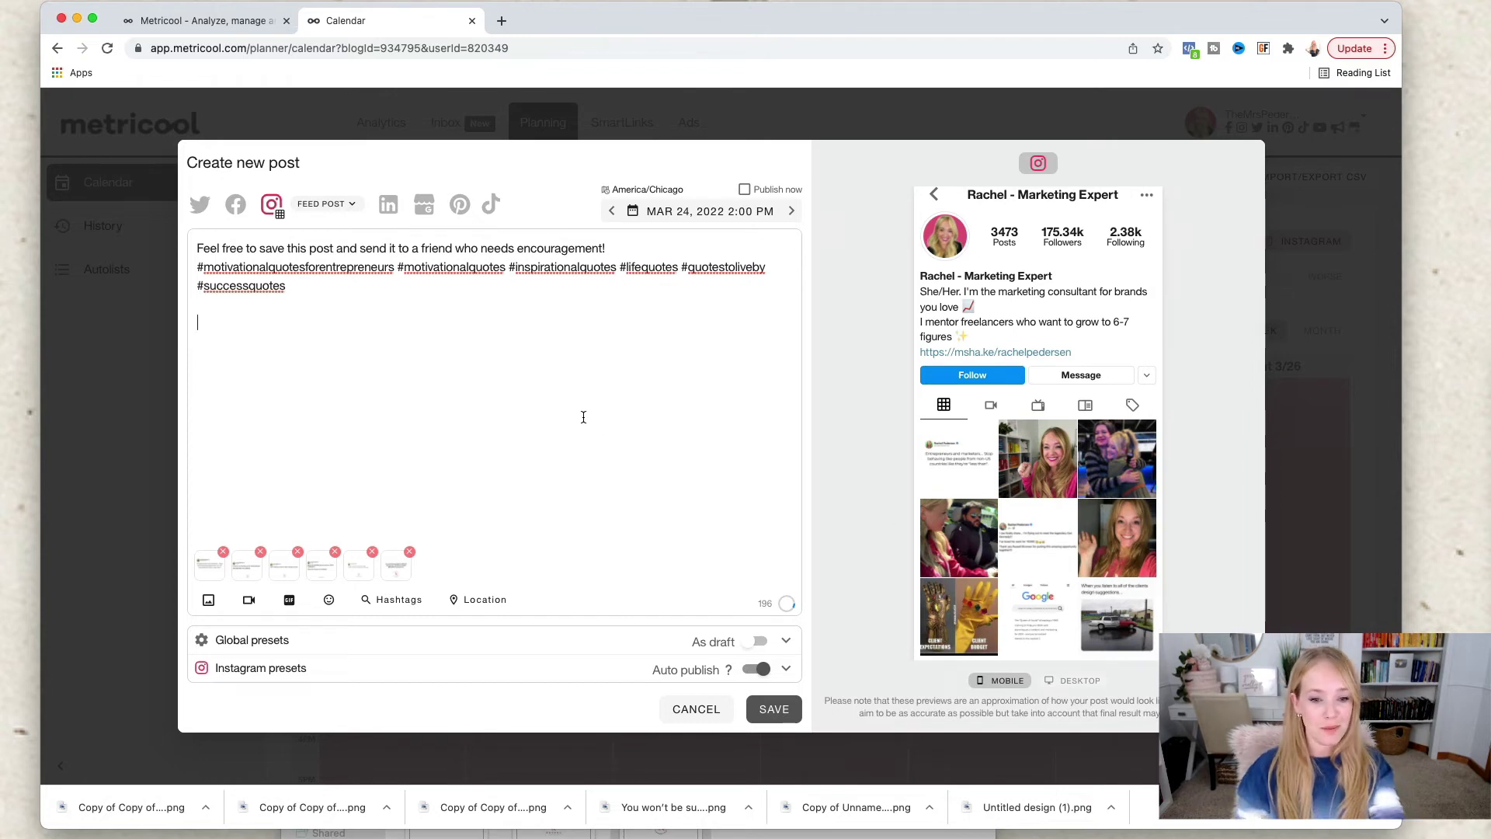